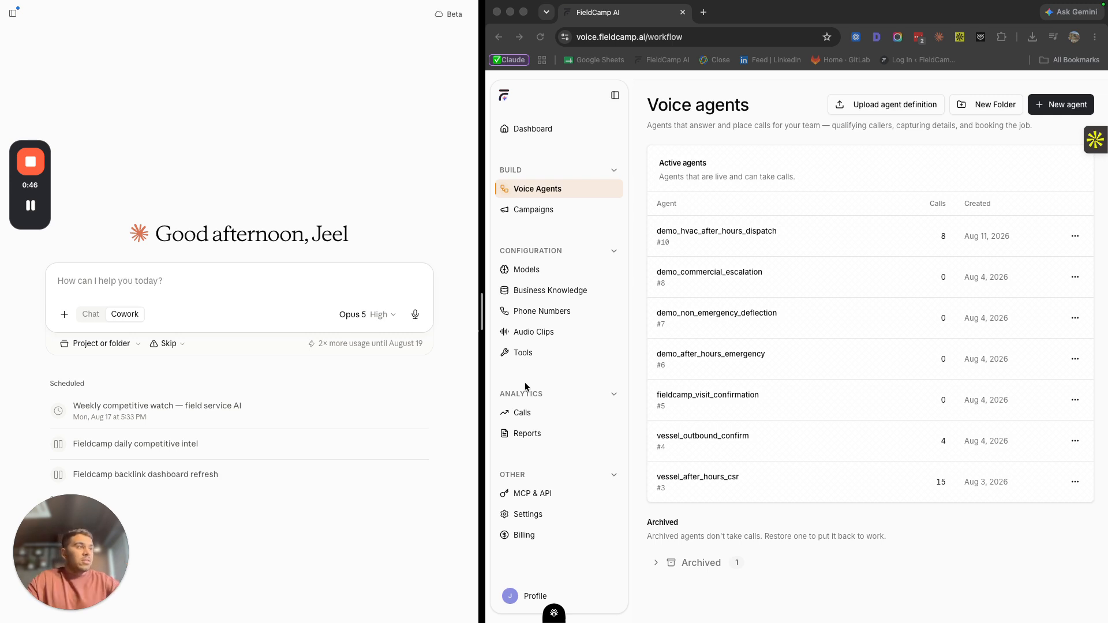
- Examine the dashboard's call statistics for the last 7 days and view the MCP & API page
{"action": "left_click", "coordinate": [543, 131]}
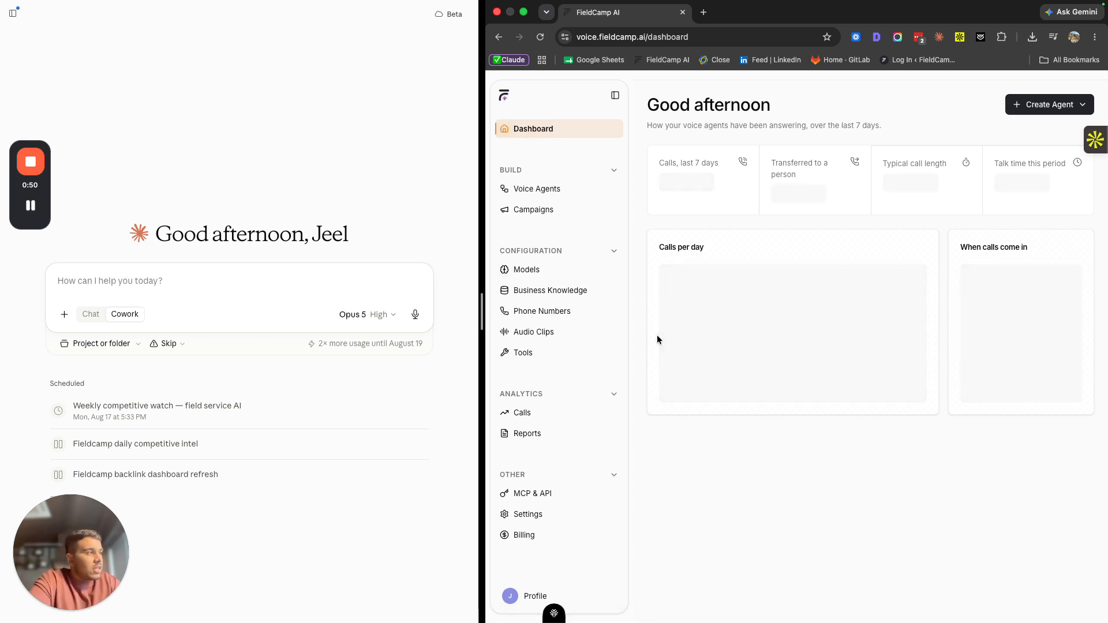
{"action": "mouse_move", "coordinate": [745, 363]}
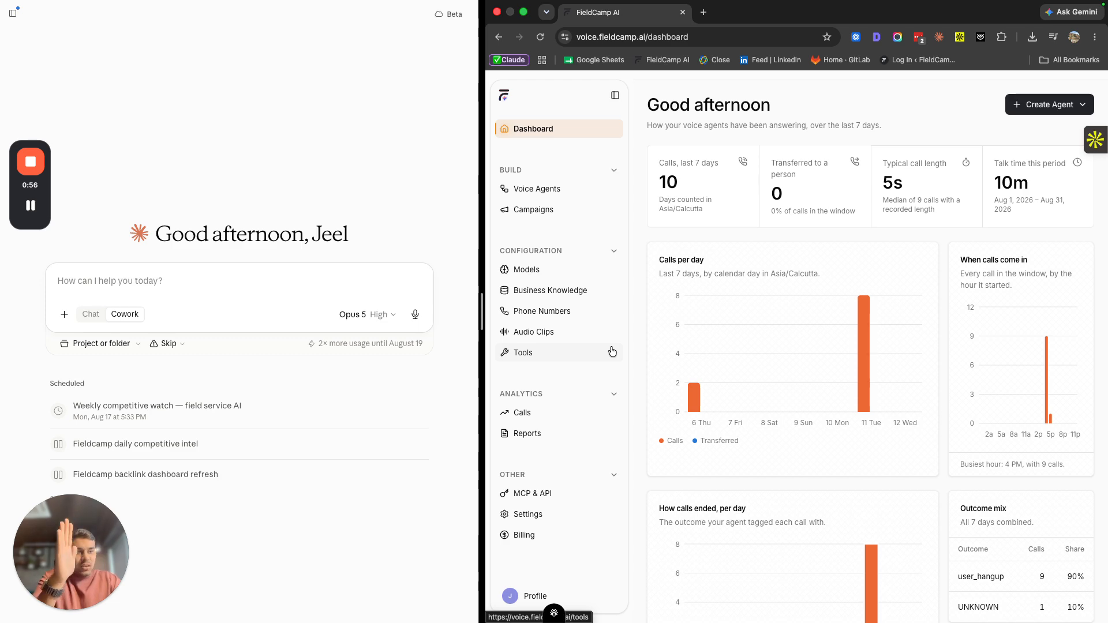
{"action": "left_click", "coordinate": [532, 496]}
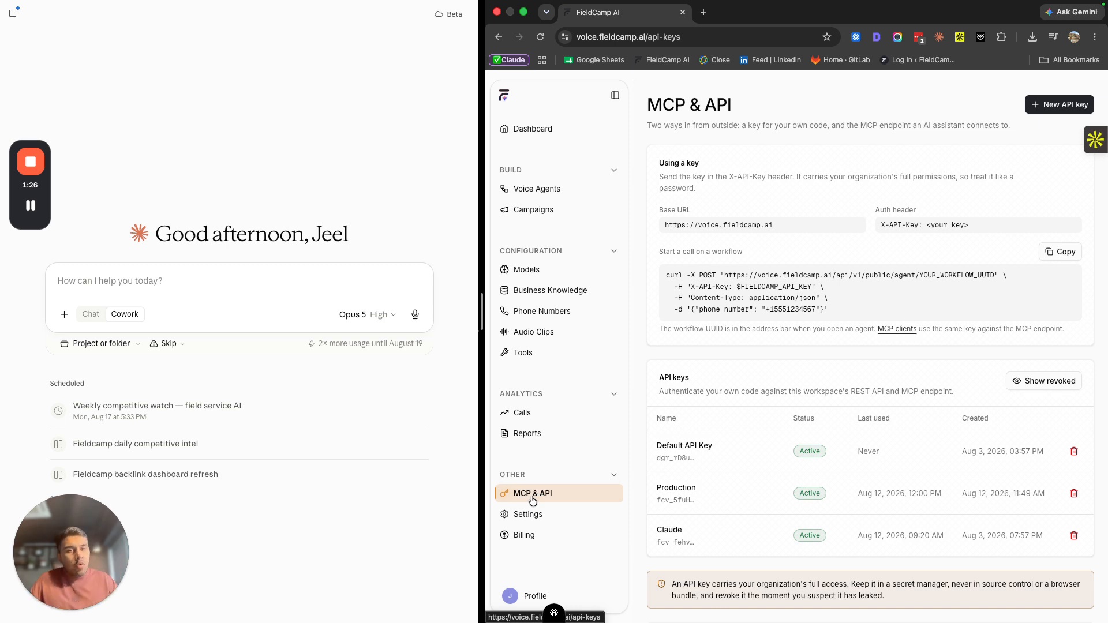
- Open the demo_hvac_after_hours_dispatch voice agent, examine its call workflow and return to the agents list
{"action": "left_click", "coordinate": [577, 191]}
{"action": "left_click", "coordinate": [699, 235]}
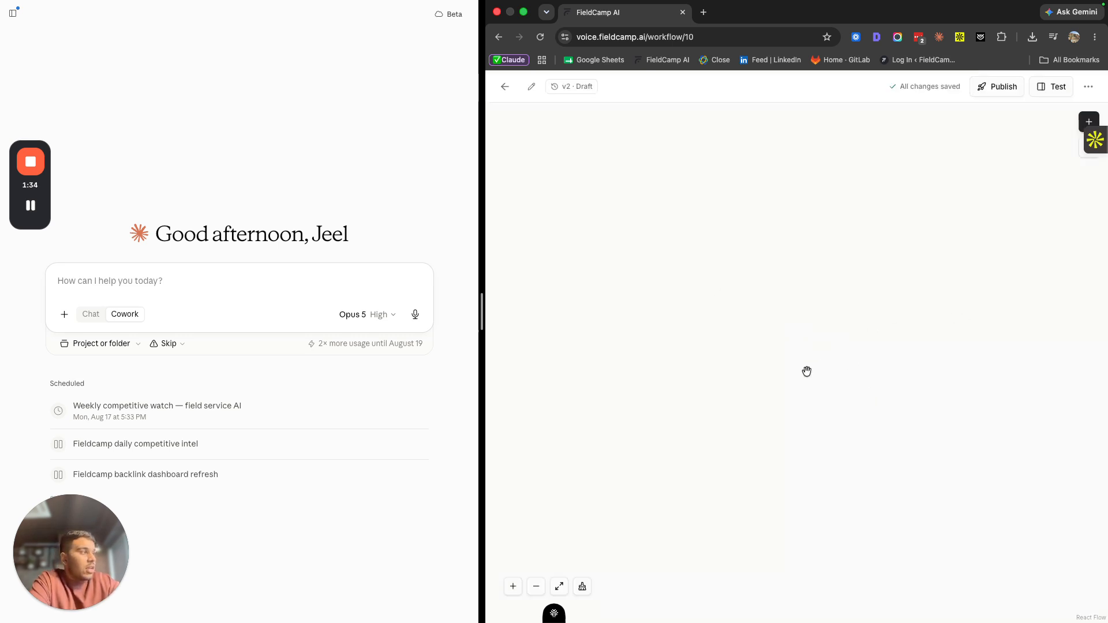
{"action": "left_click", "coordinate": [505, 87]}
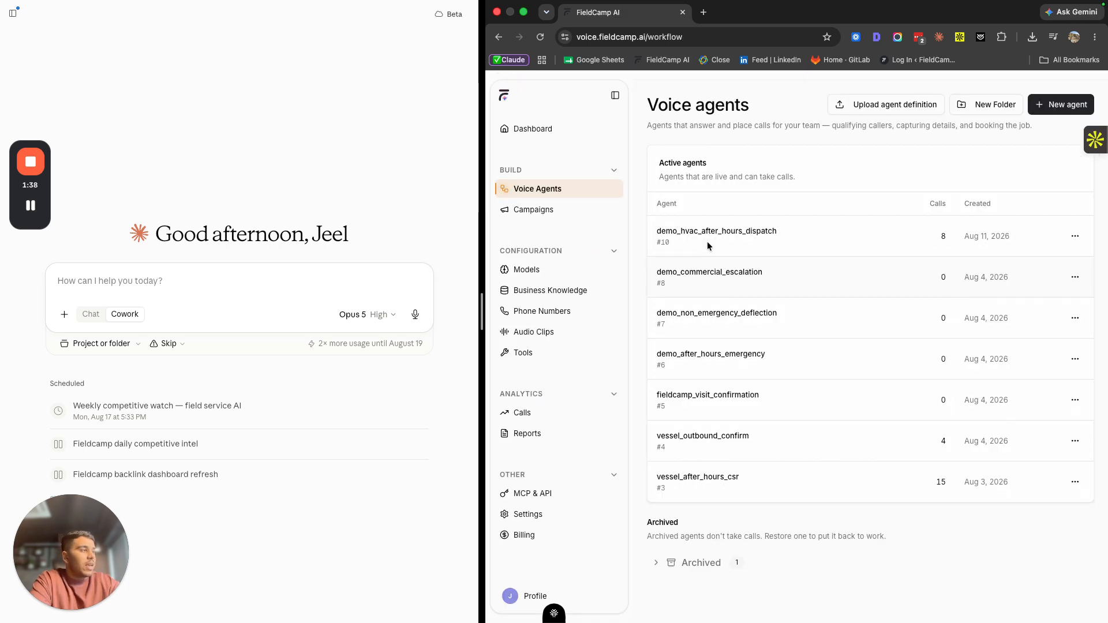
{"action": "left_click", "coordinate": [700, 229]}
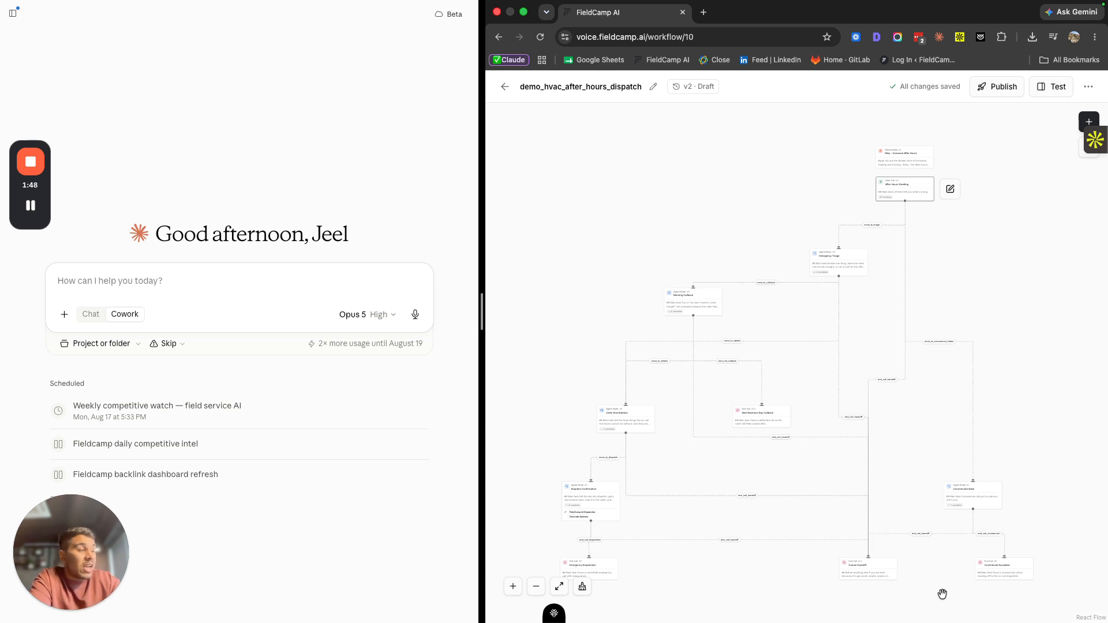
{"action": "left_click", "coordinate": [504, 87]}
- Examine the API keys and the MCP server address on the MCP & API page
{"action": "left_click", "coordinate": [537, 493]}
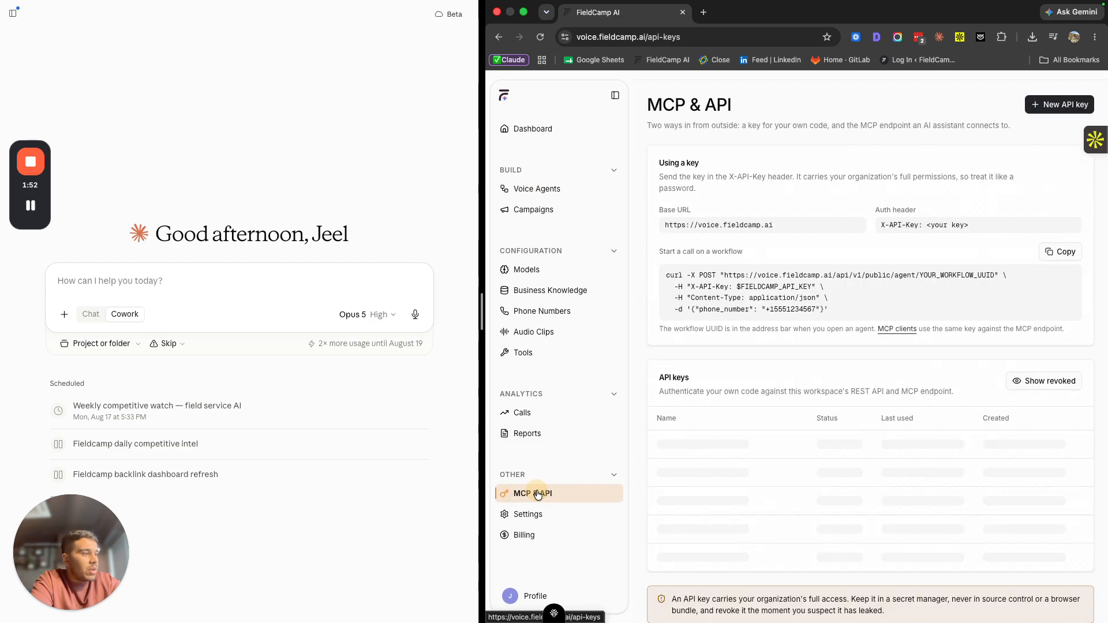
{"action": "scroll", "coordinate": [673, 350], "scroll_direction": "down", "scroll_amount": 3}
{"action": "left_click_drag", "start_coordinate": [658, 522], "coordinate": [833, 577]}
{"action": "left_click", "coordinate": [766, 320]}
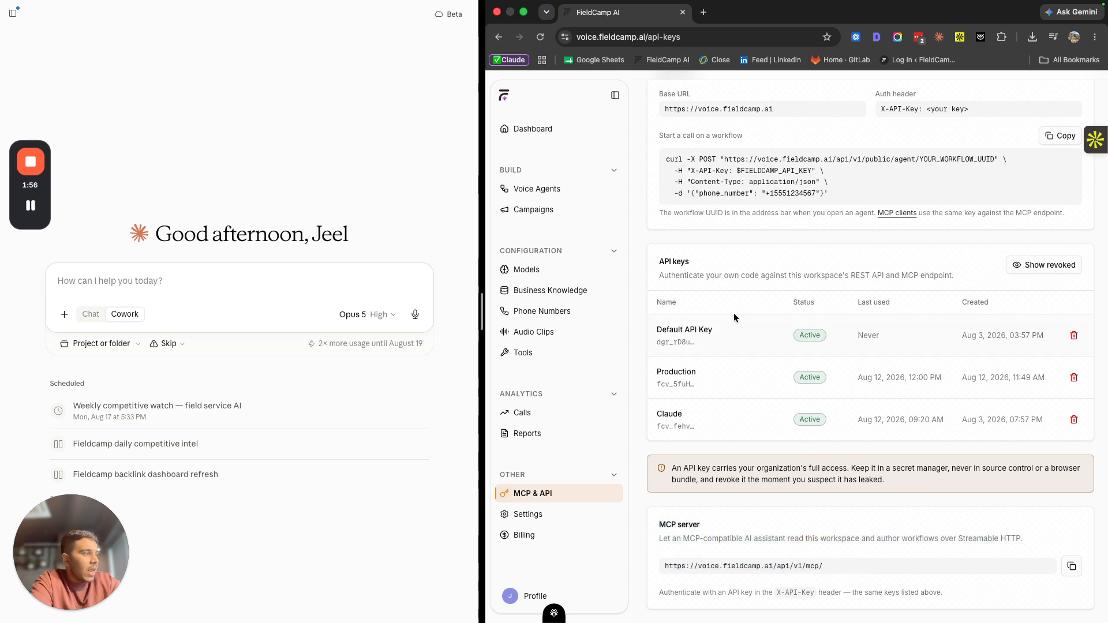
{"action": "left_click_drag", "start_coordinate": [662, 372], "coordinate": [696, 384]}
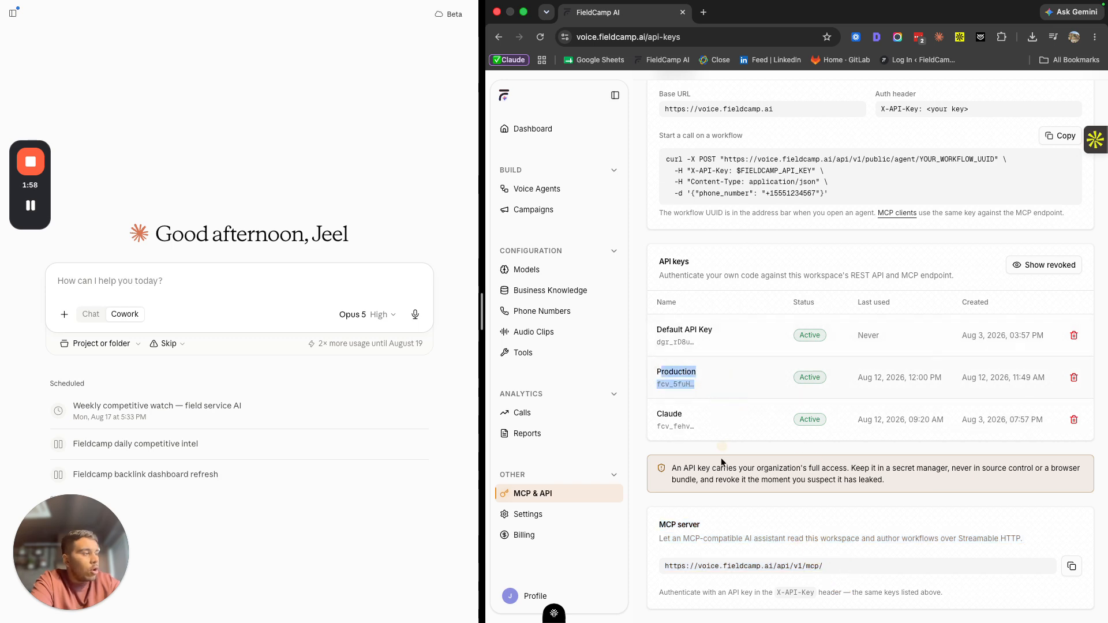
{"action": "left_click", "coordinate": [692, 520]}
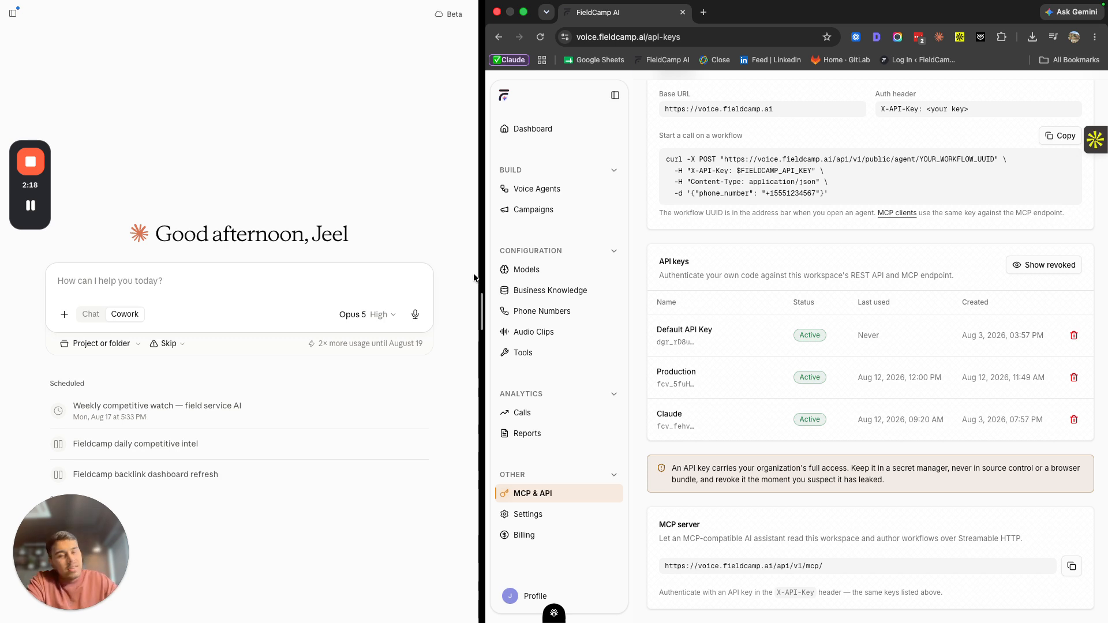
- Switch to Claude and send the message "do you have access to the fieldcamp voice platfrom"
{"action": "left_click", "coordinate": [130, 288]}
{"action": "left_click", "coordinate": [122, 286]}
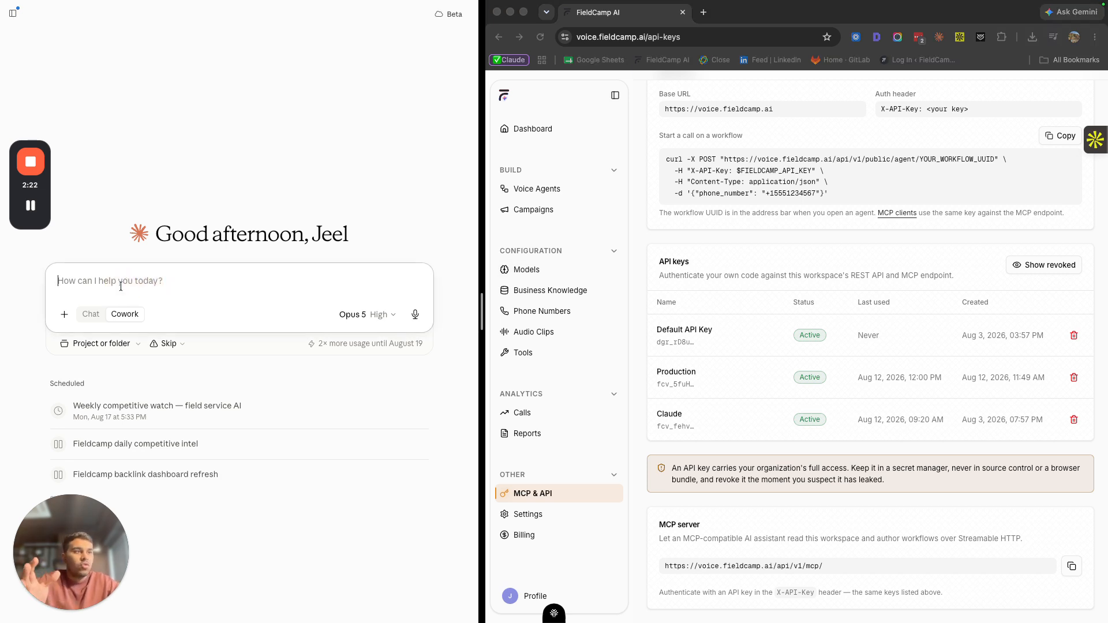
{"action": "type", "text": "do you"}
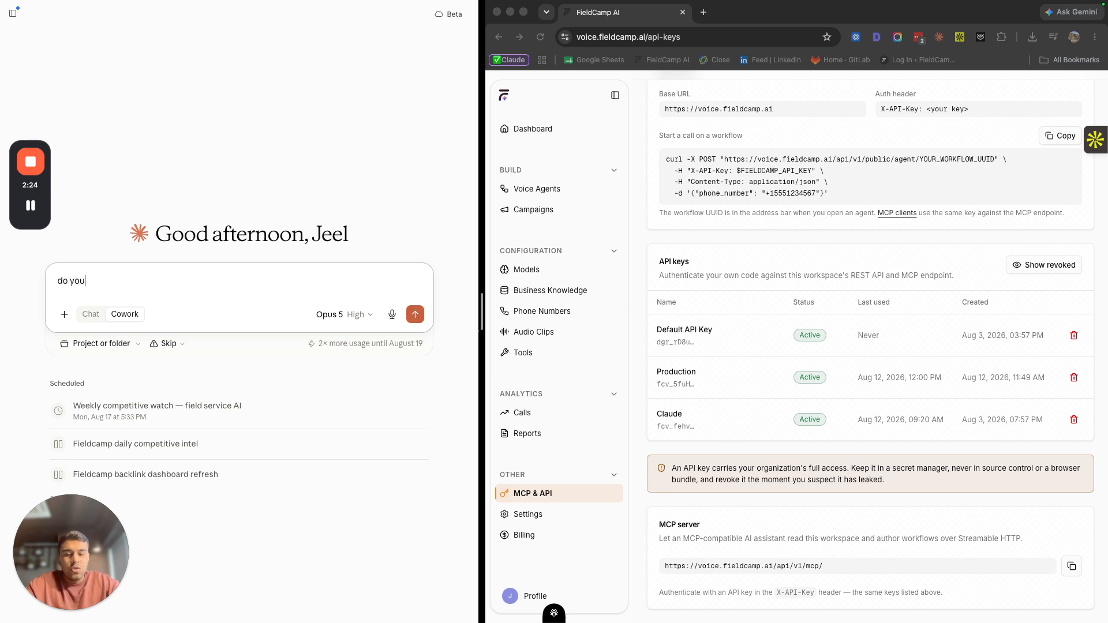
{"action": "type", "text": " have access to the "}
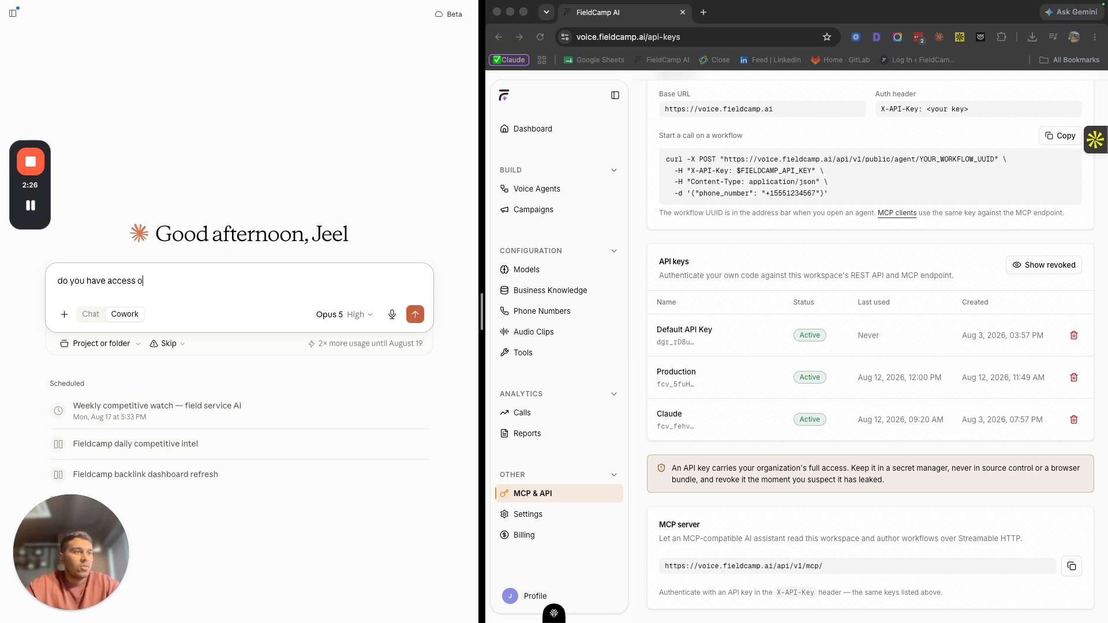
{"action": "type", "text": "fieldc"}
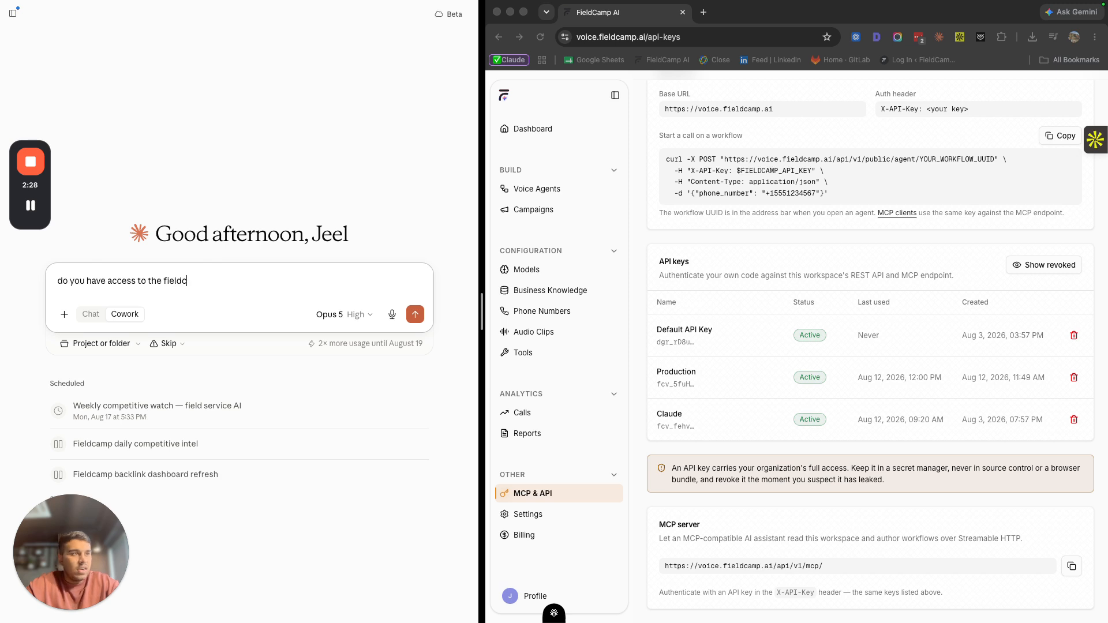
{"action": "type", "text": "amp vo"}
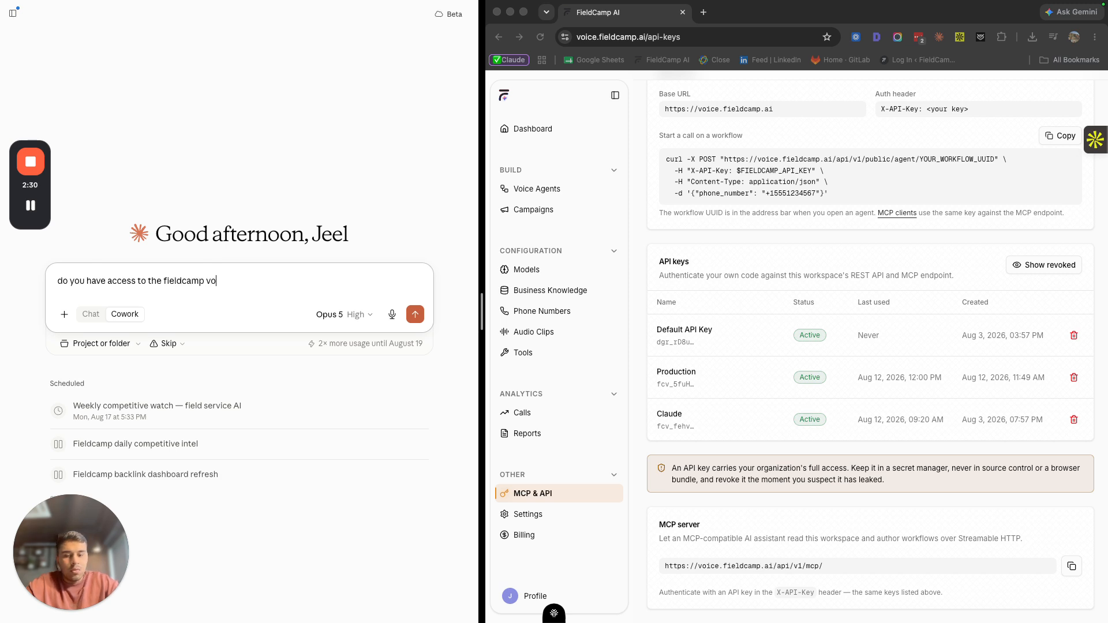
{"action": "type", "text": "ice platfrom"}
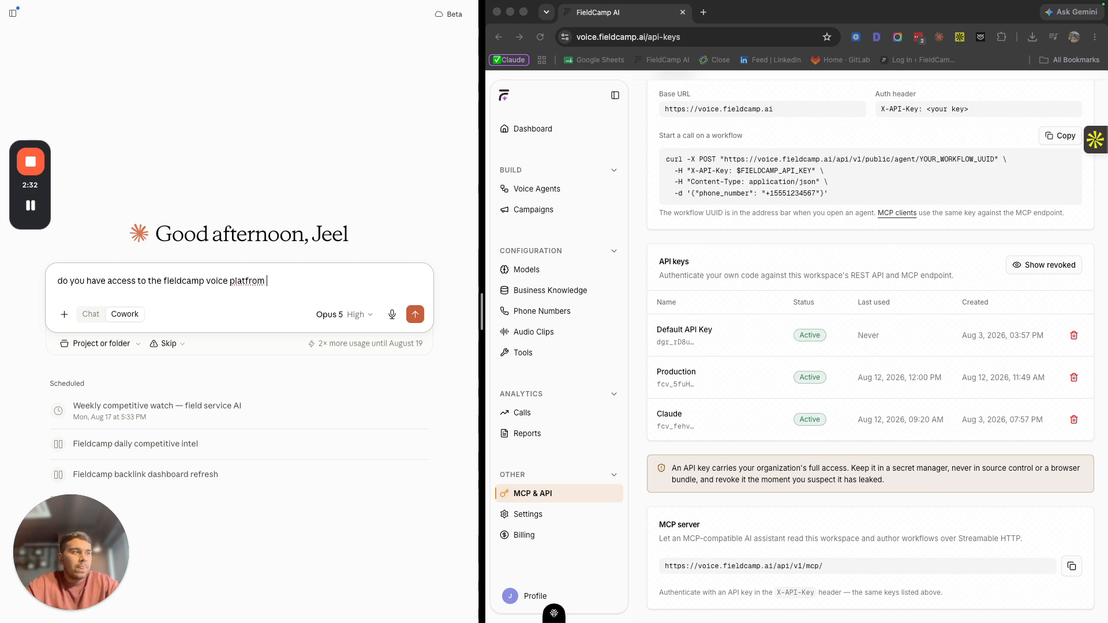
{"action": "key", "text": "Return"}
- In FieldCamp AI, show the list of active voice agents
{"action": "scroll", "coordinate": [743, 372], "scroll_direction": "up", "scroll_amount": 5}
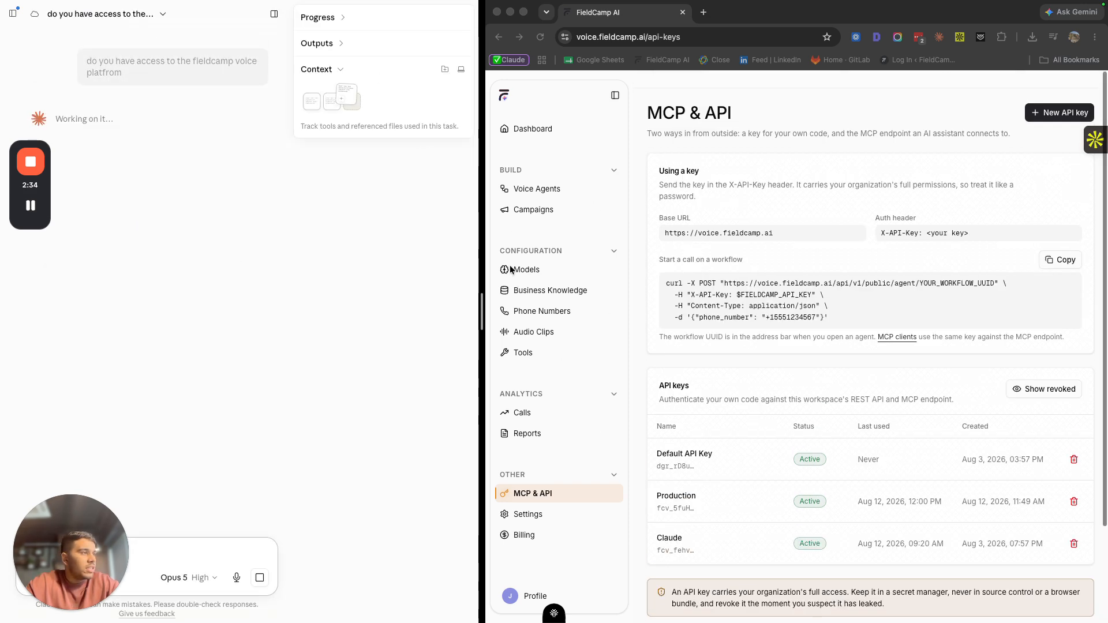
{"action": "left_click", "coordinate": [533, 190]}
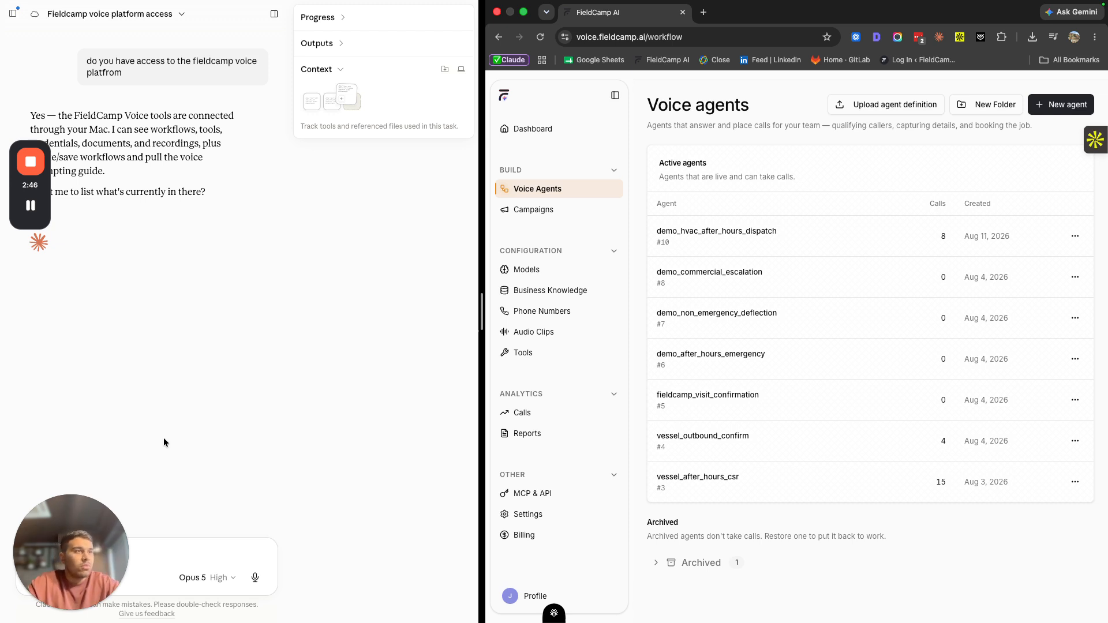
- In Claude, draft a prompt for an HVAC AI receptionist with a natural Summit Heating and Air greeting, job intake, emergency escalation and FieldCamp booking
{"action": "left_click_drag", "start_coordinate": [100, 581], "coordinate": [1066, 585]}
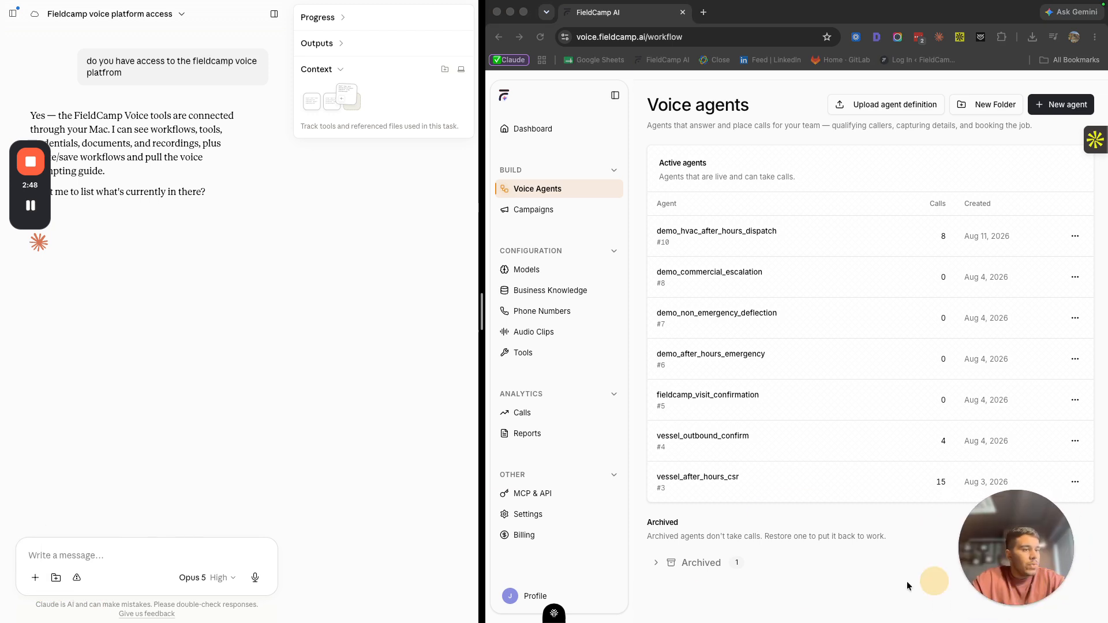
{"action": "left_click", "coordinate": [138, 560]}
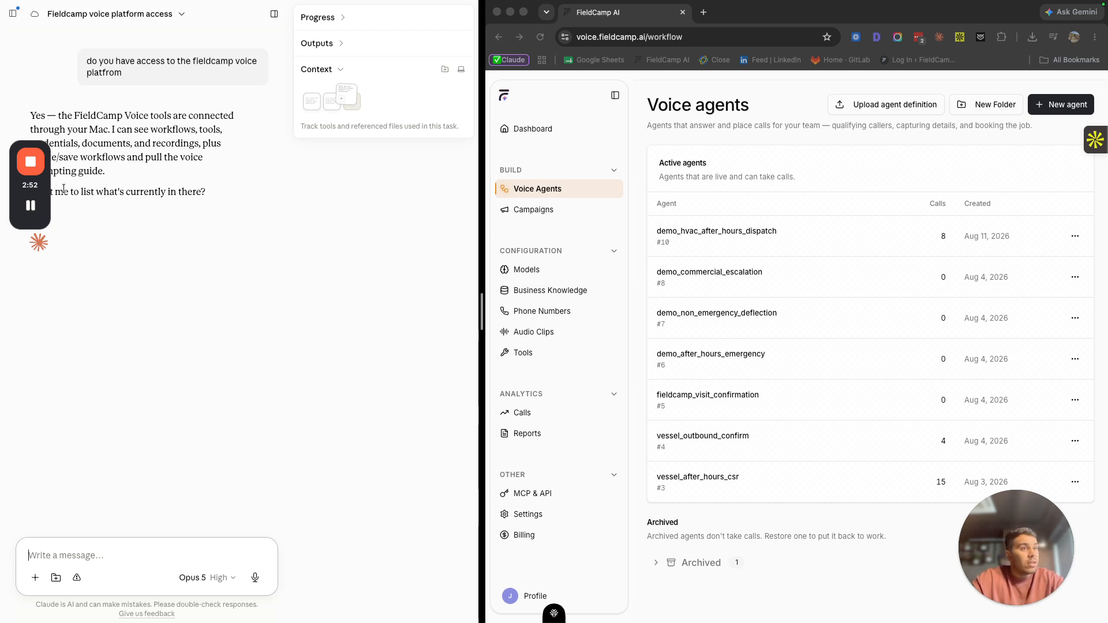
{"action": "type", "text": "i want to create a AI receptionist for my HVAC Busienss that starts with greeting the cleint \"Thanks for calling Summit Heating and Air. How can I help you today?\"  and it doesnt sound too robotic, it is all natrual like human is picking up a call  It’ll answer calls, collect HVAC job details, check availability, book routine appointments, identify emergencies, and escalate when a human is needed.\"  It can actually book jobs directly infto FieldCamp based on ai dispatcher but for that to work,It needs to collect client details, create clinet in fieldcamp in parallel, while working on the flow"}
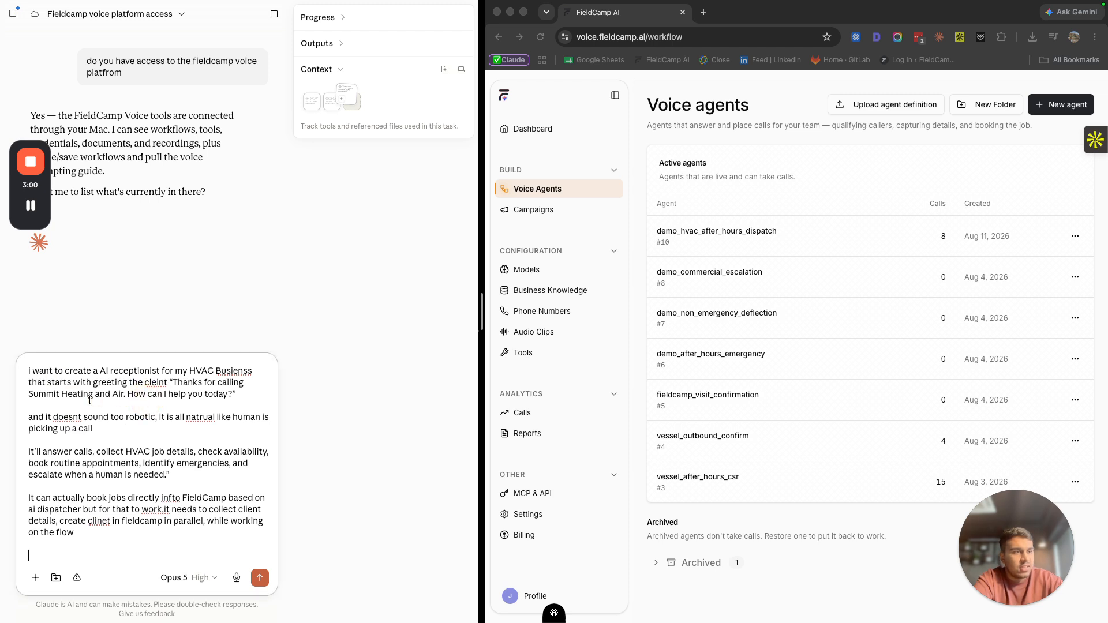
- Review the drafted prompt's requirements on natural tone, job details, availability, emergencies, human escalation and booking jobs into FieldCamp
{"action": "left_click_drag", "start_coordinate": [32, 417], "coordinate": [197, 445]}
{"action": "left_click", "coordinate": [177, 452]}
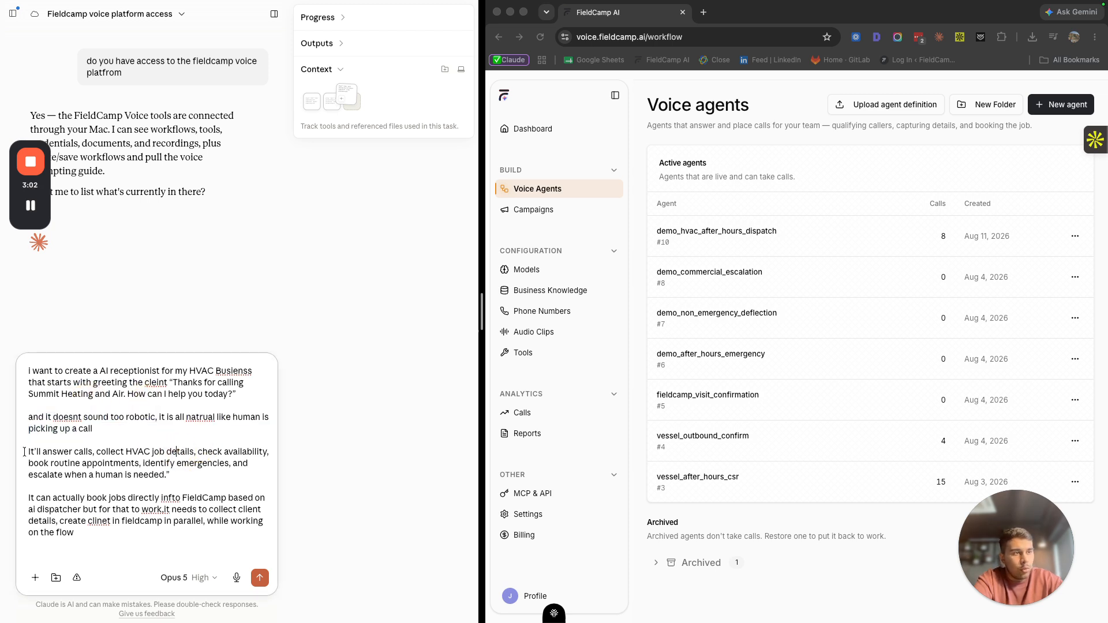
{"action": "triple_click", "coordinate": [37, 452]}
{"action": "left_click", "coordinate": [148, 454]}
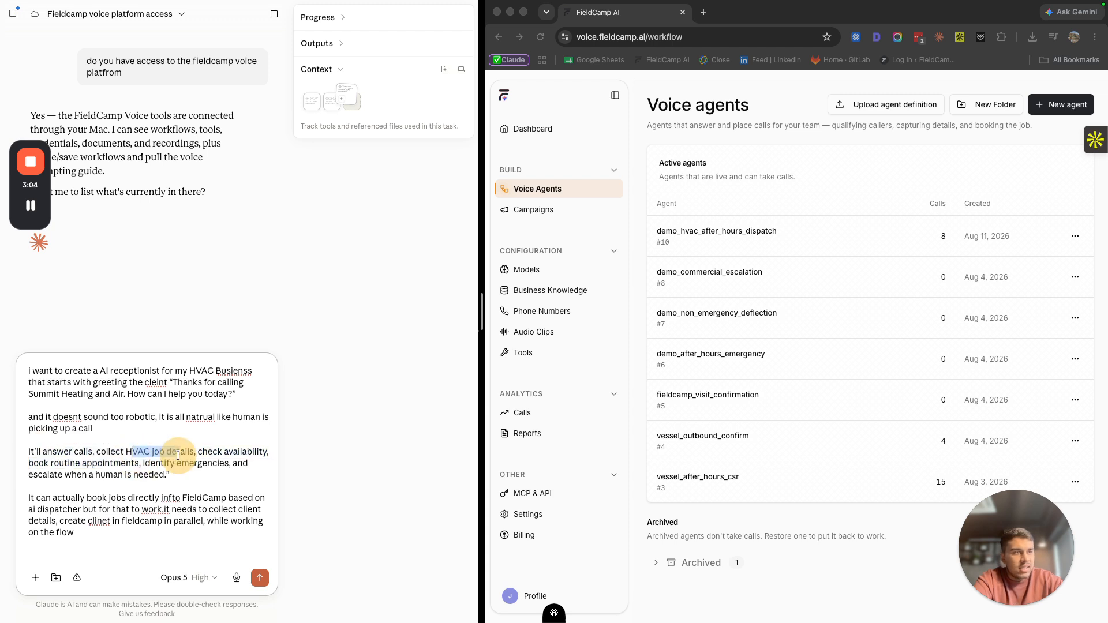
{"action": "left_click_drag", "start_coordinate": [196, 452], "coordinate": [261, 453]}
{"action": "left_click_drag", "start_coordinate": [60, 461], "coordinate": [228, 471]}
{"action": "left_click", "coordinate": [102, 481]}
{"action": "left_click_drag", "start_coordinate": [139, 536], "coordinate": [19, 353]}
{"action": "left_click", "coordinate": [99, 475]}
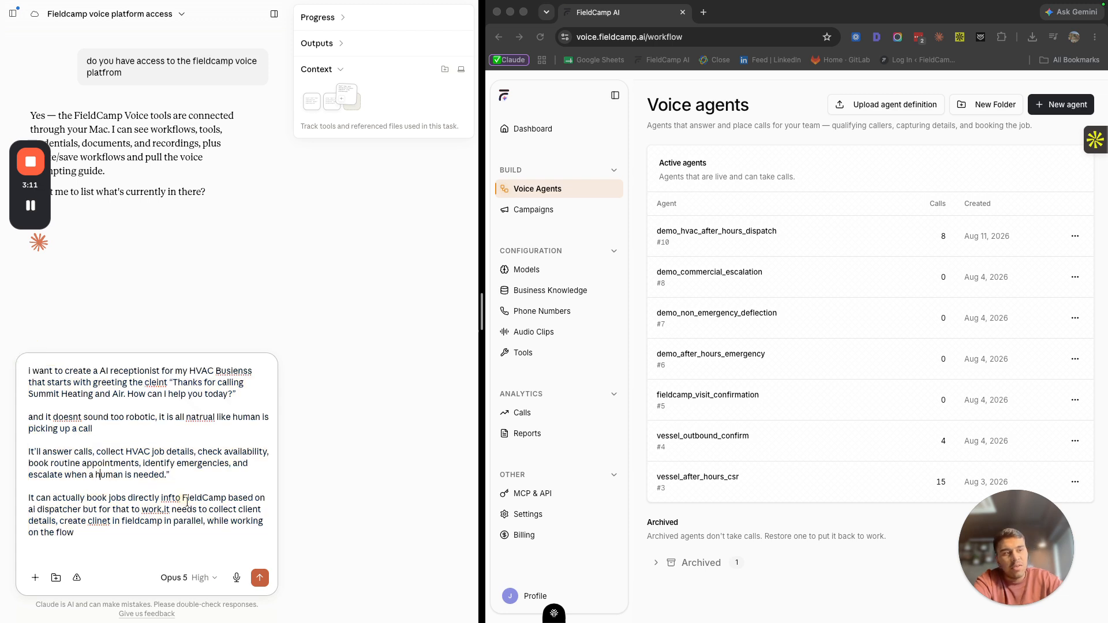
{"action": "left_click_drag", "start_coordinate": [202, 496], "coordinate": [232, 514]}
{"action": "left_click", "coordinate": [72, 526]}
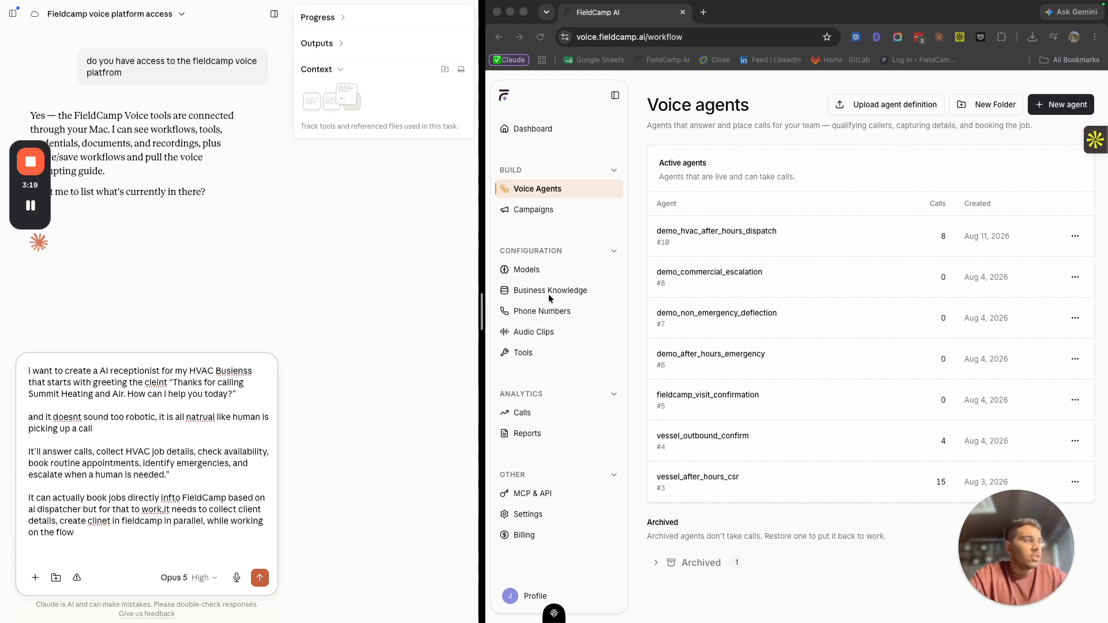
- Check the installed MCP servers in FieldCamp AI's tools and send the drafted receptionist prompt in Claude
{"action": "left_click", "coordinate": [536, 356]}
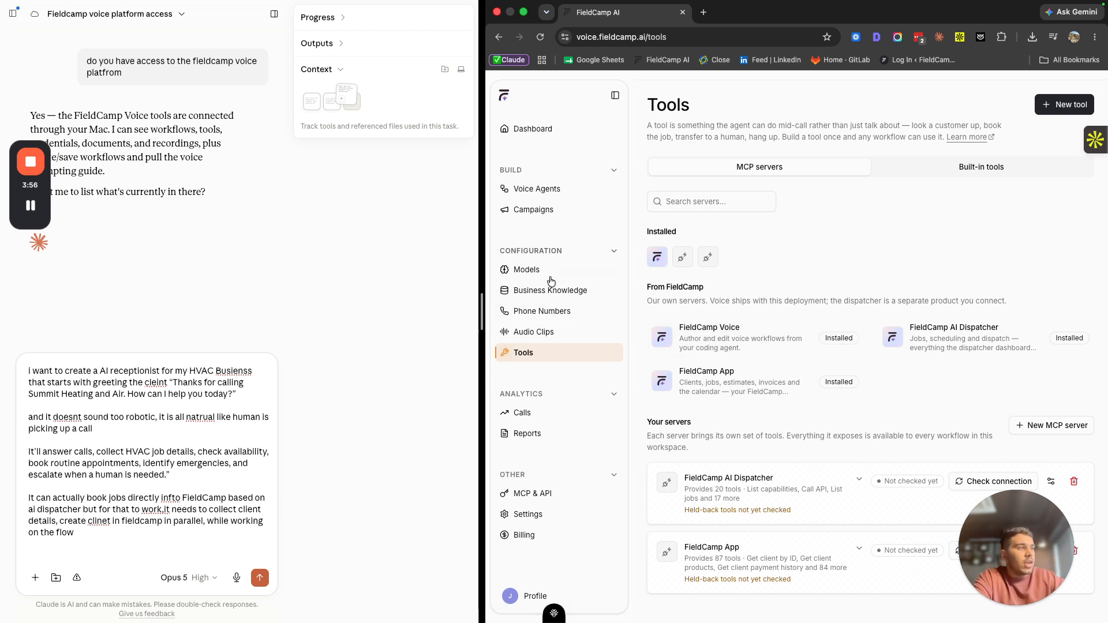
{"action": "left_click", "coordinate": [237, 438]}
{"action": "left_click", "coordinate": [194, 458]}
{"action": "key", "text": "Return"}
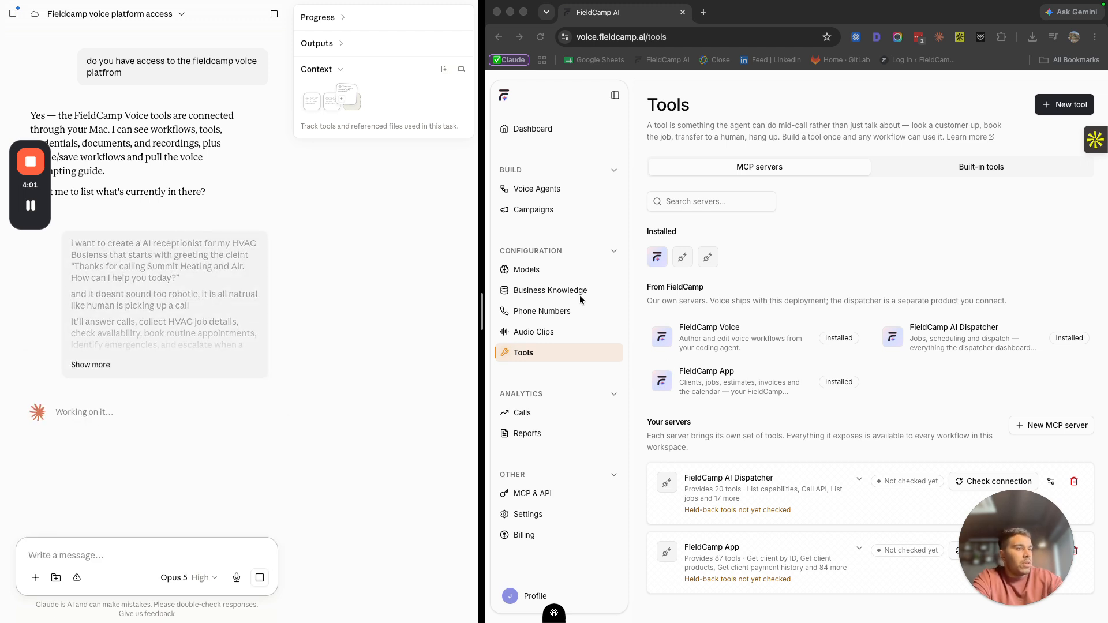
- In FieldCamp AI, view the options for adding a Business Knowledge source without adding one
{"action": "left_click", "coordinate": [523, 270]}
{"action": "left_click", "coordinate": [549, 284]}
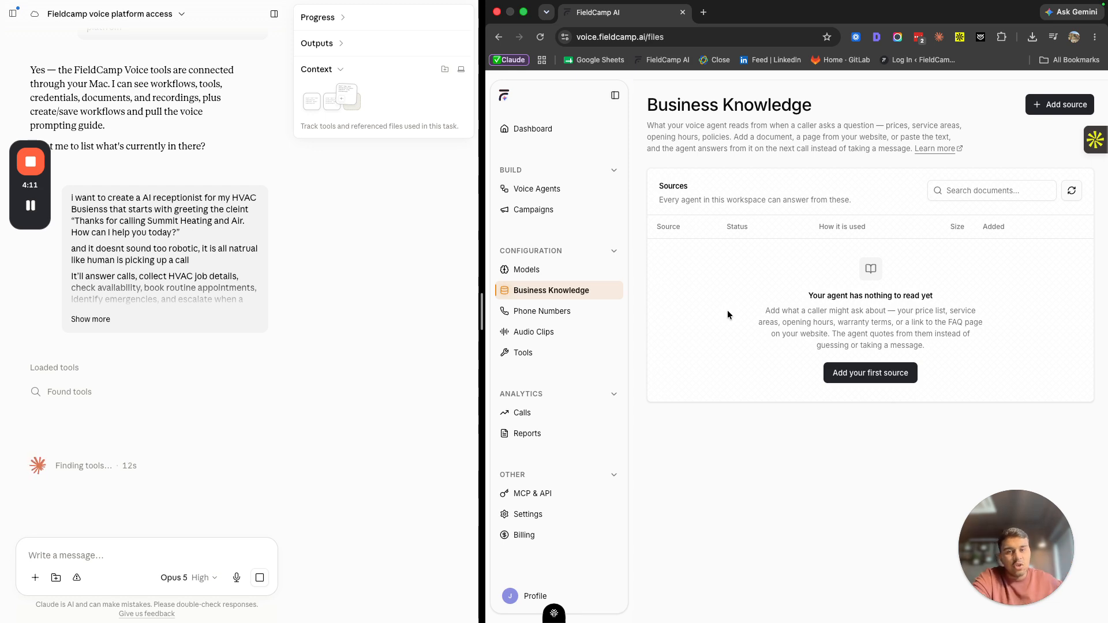
{"action": "left_click", "coordinate": [1054, 103]}
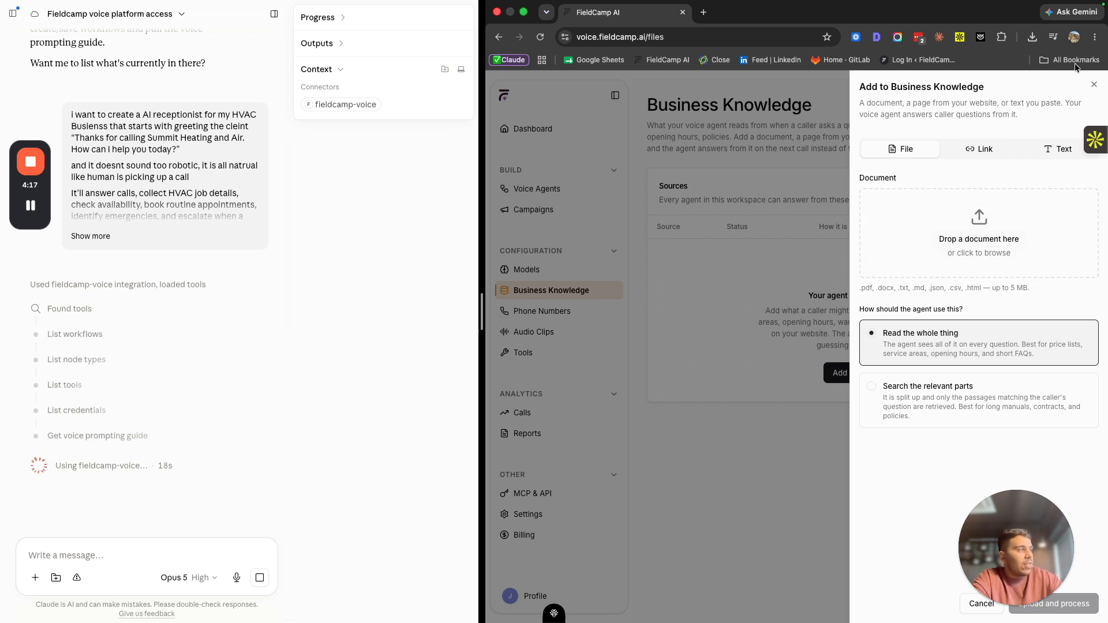
{"action": "left_click", "coordinate": [1094, 85]}
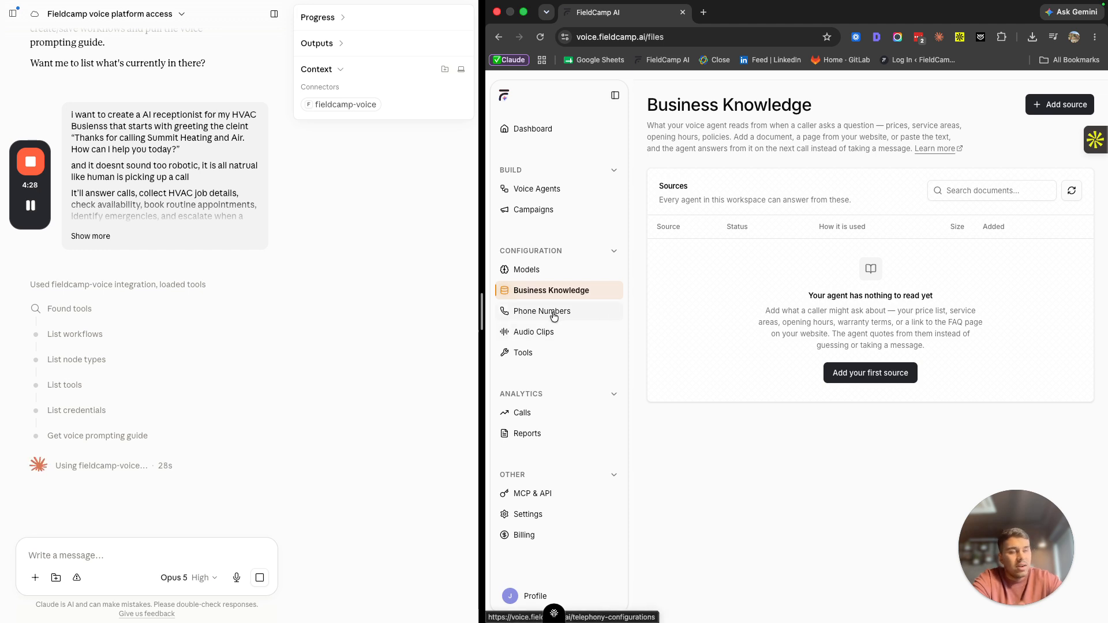
- Review the speech-to-speech model options and set how calls run to Model and voice
{"action": "left_click", "coordinate": [528, 271]}
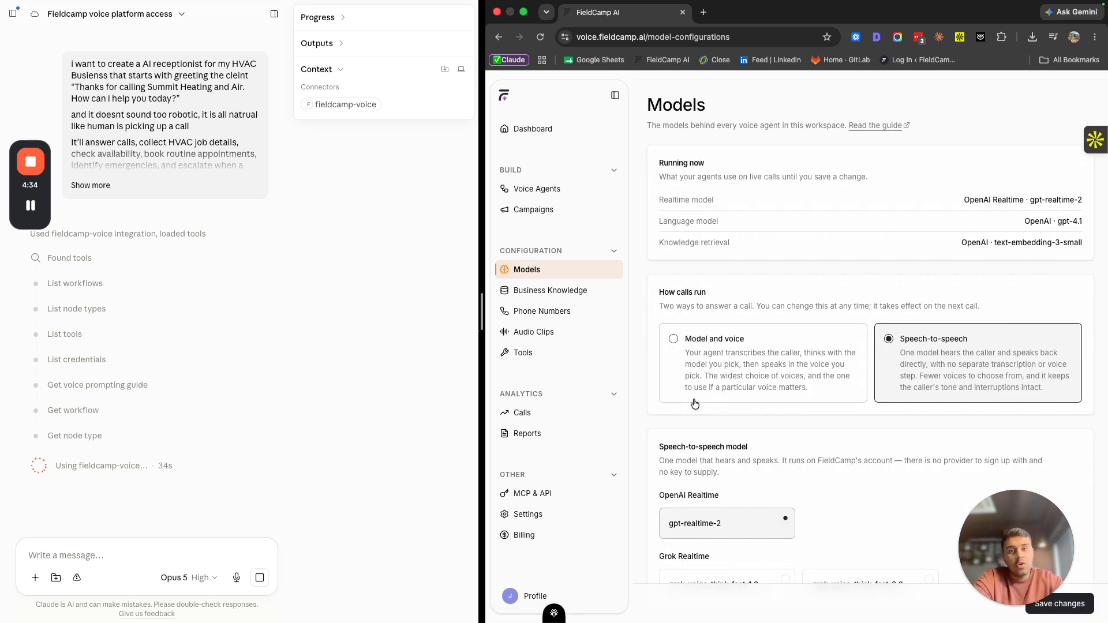
{"action": "scroll", "coordinate": [831, 486], "scroll_direction": "down", "scroll_amount": 3}
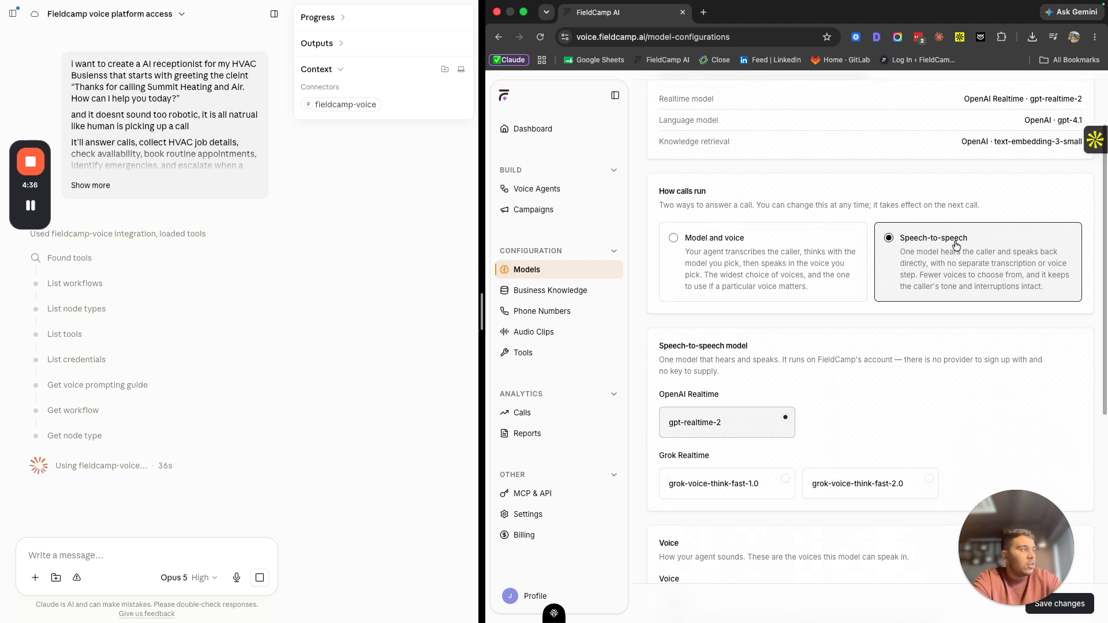
{"action": "scroll", "coordinate": [808, 404], "scroll_direction": "down", "scroll_amount": 2}
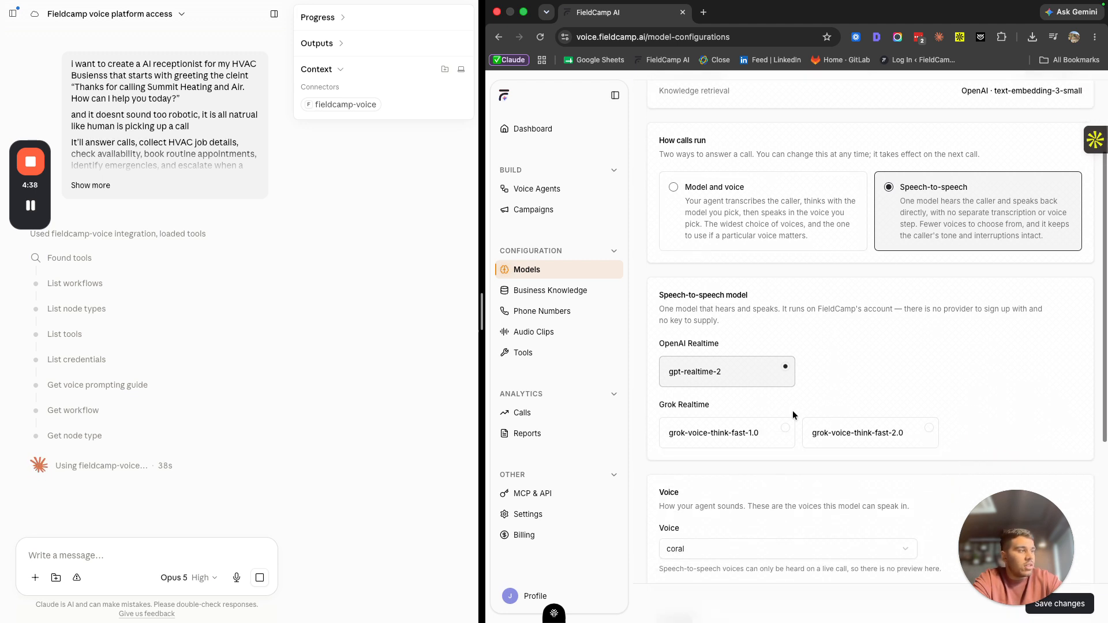
{"action": "scroll", "coordinate": [723, 565], "scroll_direction": "down", "scroll_amount": 2}
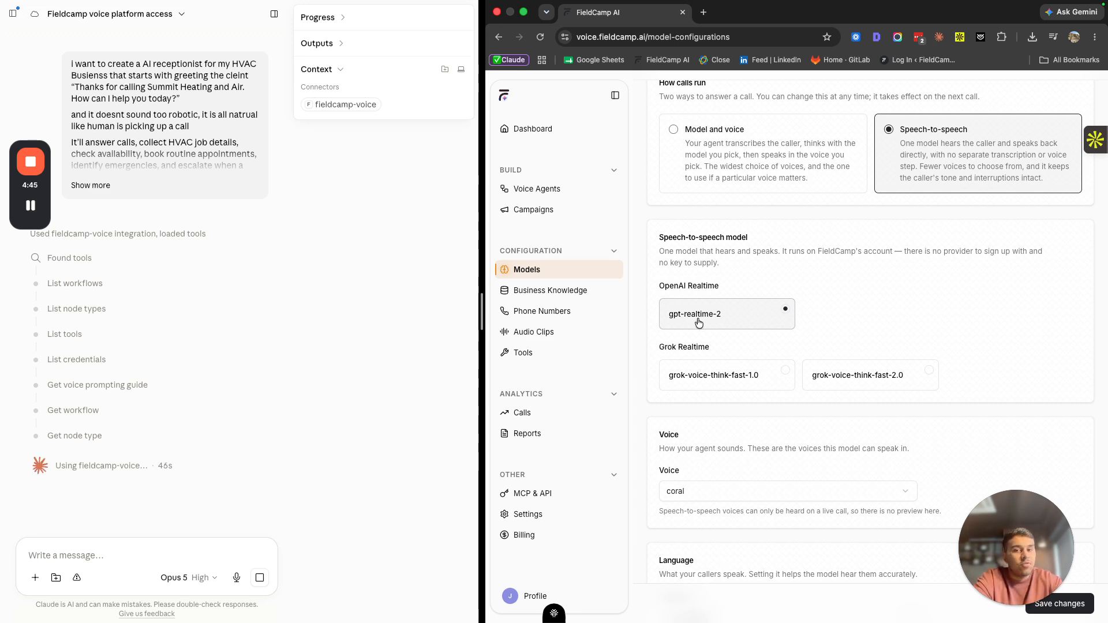
{"action": "left_click", "coordinate": [723, 159]}
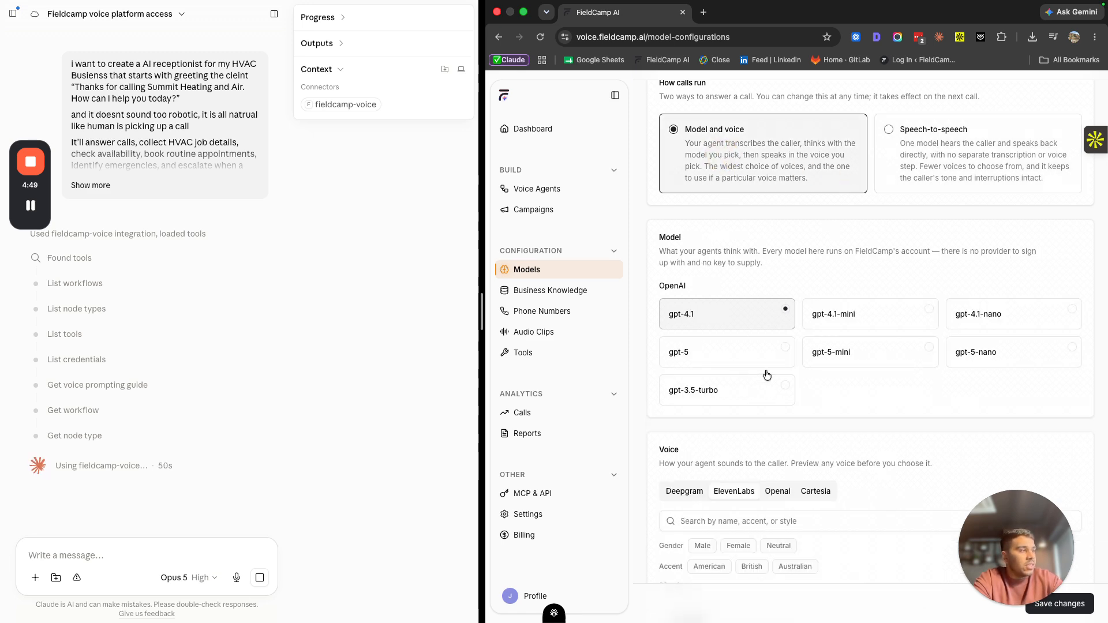
- Review the OpenAI language models and the ElevenLabs voice list, and set how calls run to Speech-to-speech
{"action": "scroll", "coordinate": [733, 375], "scroll_direction": "down", "scroll_amount": 2}
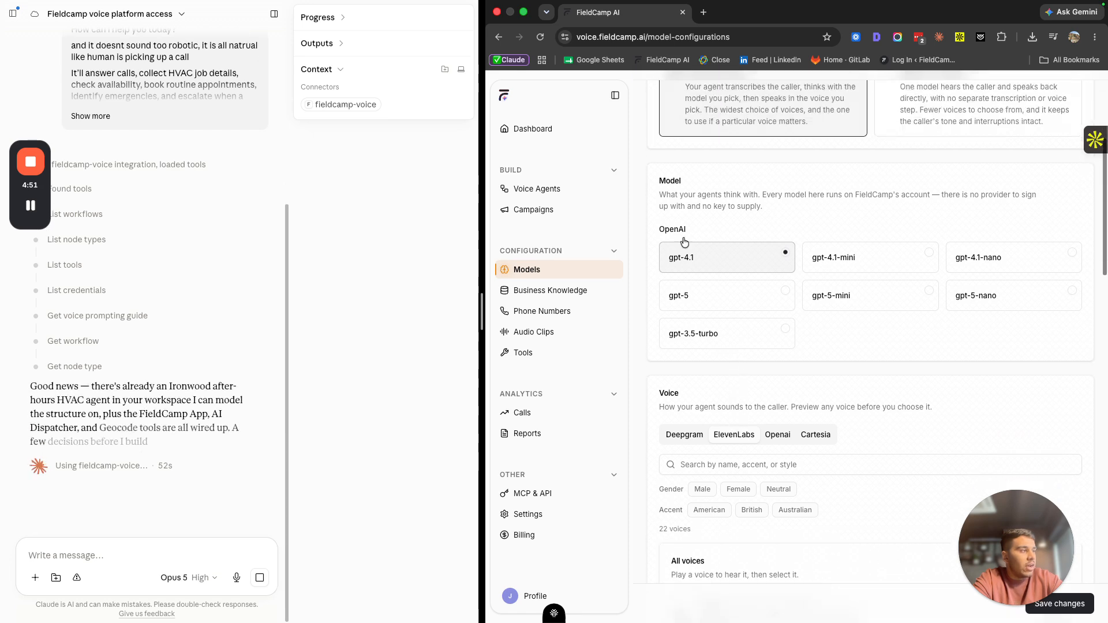
{"action": "scroll", "coordinate": [711, 238], "scroll_direction": "down", "scroll_amount": 3}
{"action": "scroll", "coordinate": [711, 240], "scroll_direction": "up", "scroll_amount": 6}
{"action": "scroll", "coordinate": [726, 316], "scroll_direction": "down", "scroll_amount": 4}
{"action": "scroll", "coordinate": [810, 368], "scroll_direction": "down", "scroll_amount": 15}
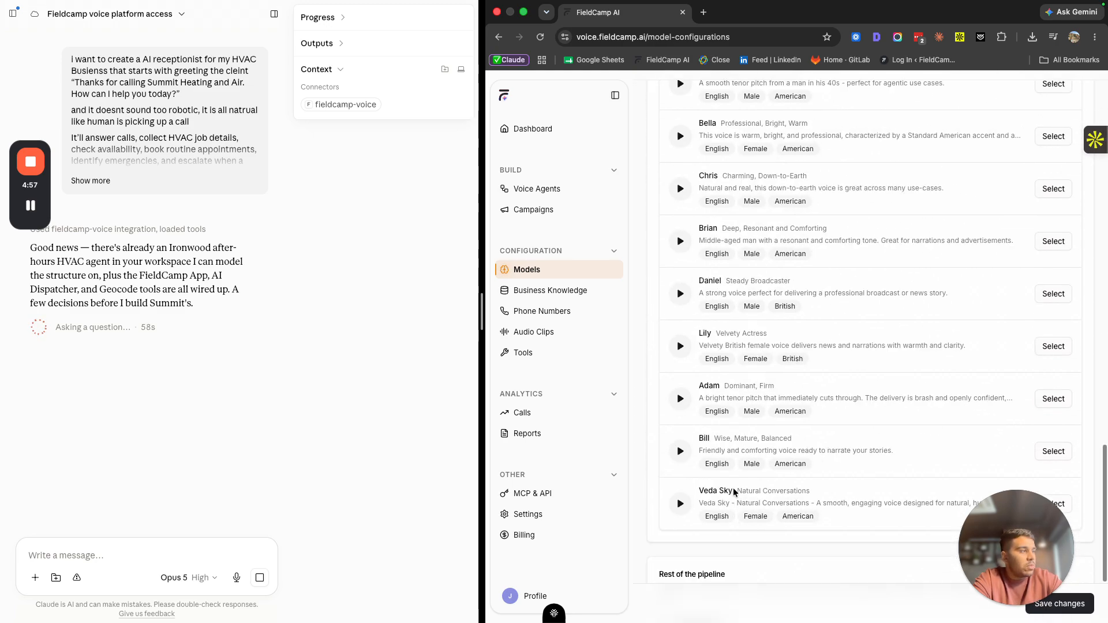
{"action": "scroll", "coordinate": [734, 491], "scroll_direction": "down", "scroll_amount": 5}
{"action": "scroll", "coordinate": [734, 491], "scroll_direction": "up", "scroll_amount": 20}
{"action": "left_click", "coordinate": [939, 352]}
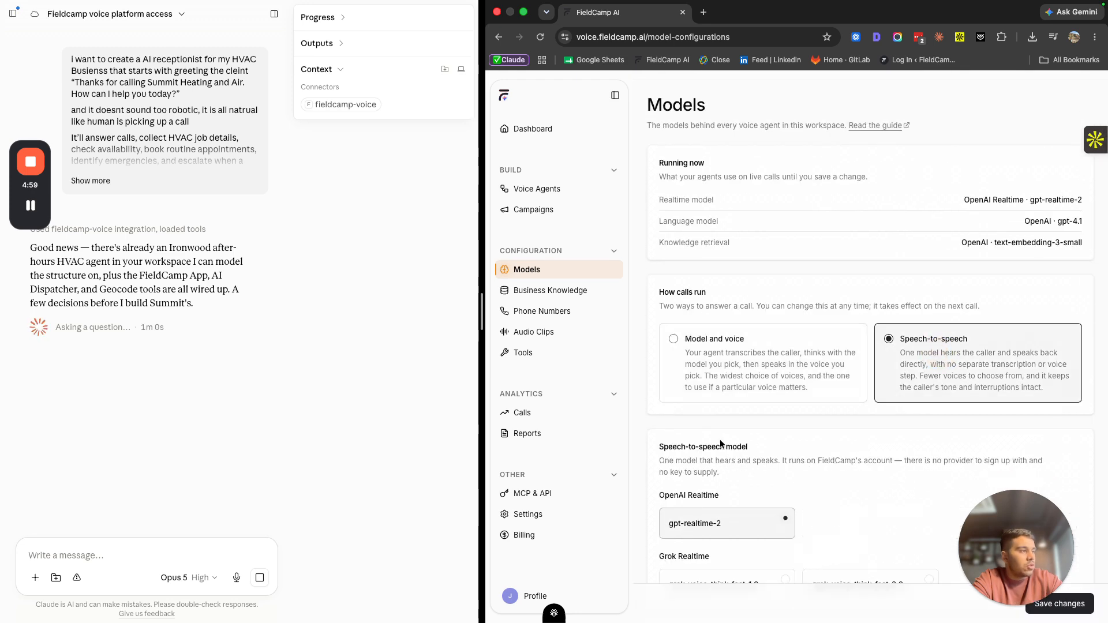
{"action": "scroll", "coordinate": [719, 439], "scroll_direction": "down", "scroll_amount": 2}
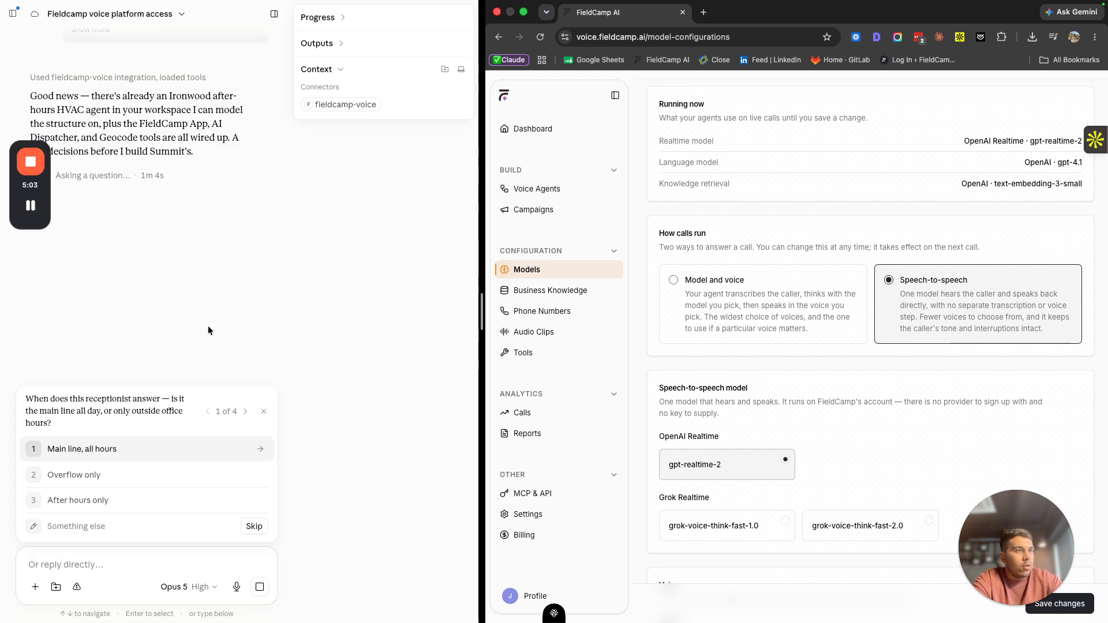
- Read Claude's reply about the existing HVAC agent and answer that the receptionist covers "Main line, all hours"
{"action": "scroll", "coordinate": [150, 107], "scroll_direction": "up", "scroll_amount": 5}
{"action": "scroll", "coordinate": [204, 119], "scroll_direction": "down", "scroll_amount": 1}
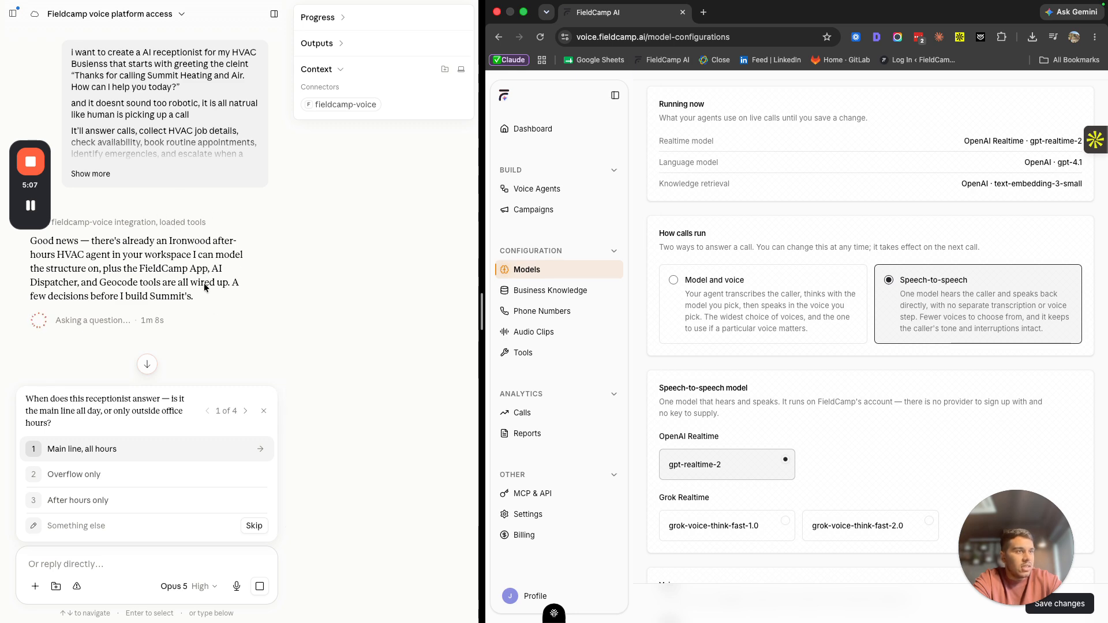
{"action": "scroll", "coordinate": [202, 293], "scroll_direction": "down", "scroll_amount": 1}
{"action": "scroll", "coordinate": [202, 295], "scroll_direction": "down", "scroll_amount": 1}
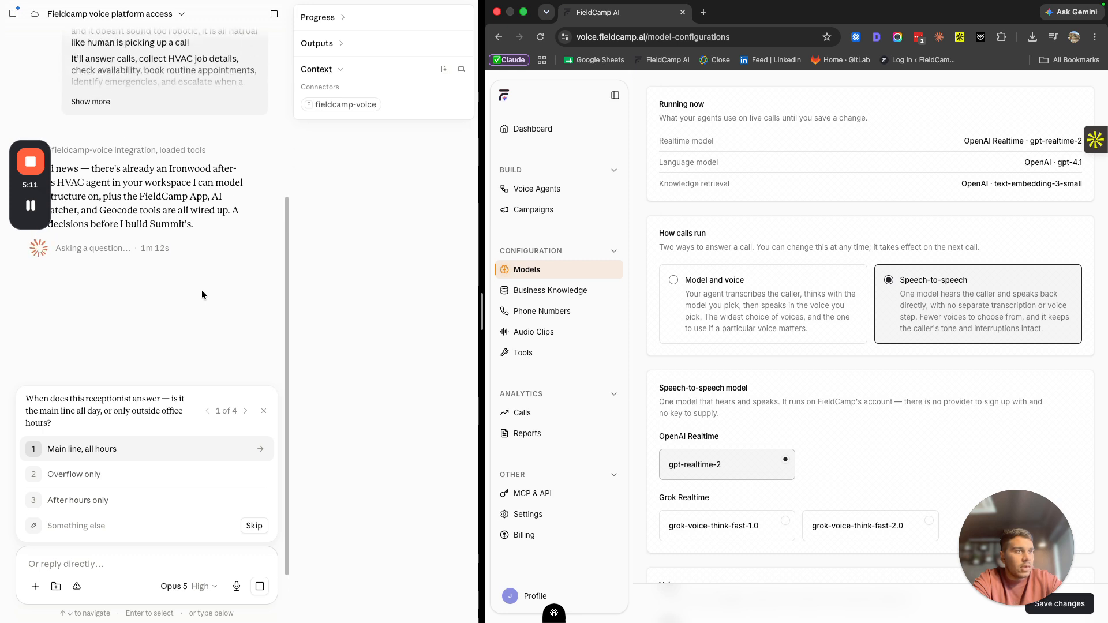
{"action": "scroll", "coordinate": [202, 290], "scroll_direction": "up", "scroll_amount": 1}
{"action": "left_click", "coordinate": [95, 421]}
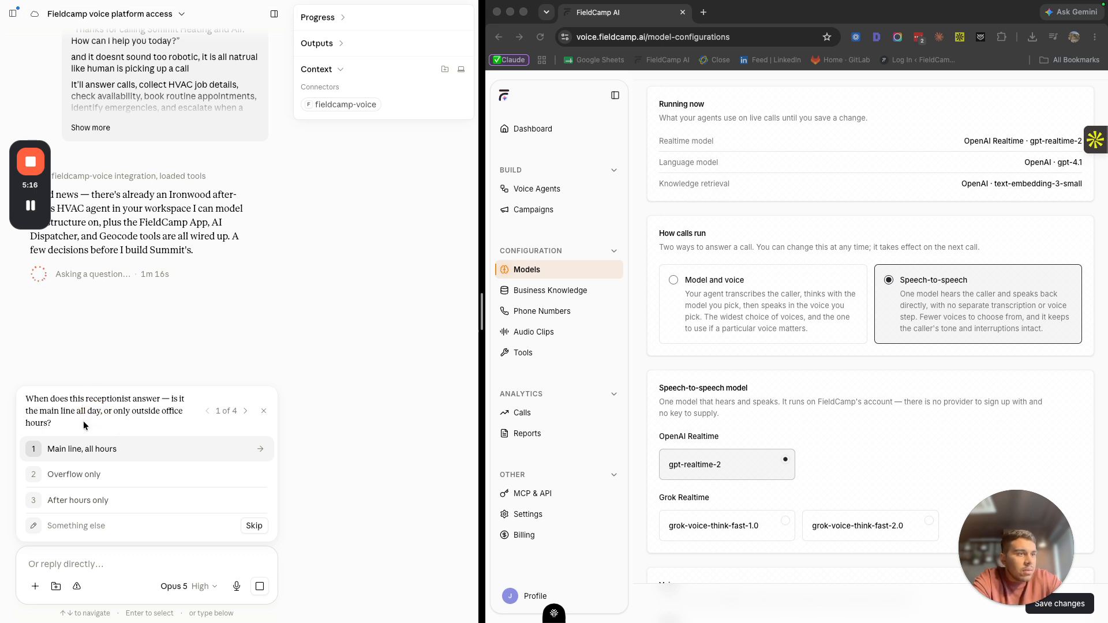
{"action": "left_click", "coordinate": [93, 454]}
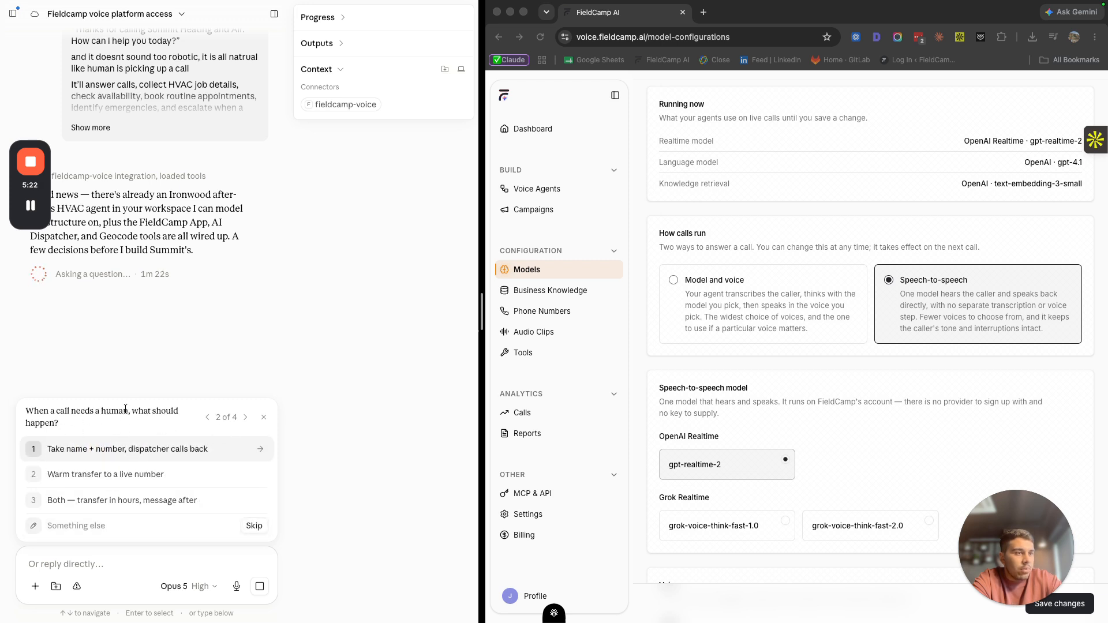
- Answer the remaining setup questions with "Take name + number, dispatcher calls back", "Look up first, create if new" and "Check availability, offer slots, book it"
{"action": "left_click", "coordinate": [136, 450]}
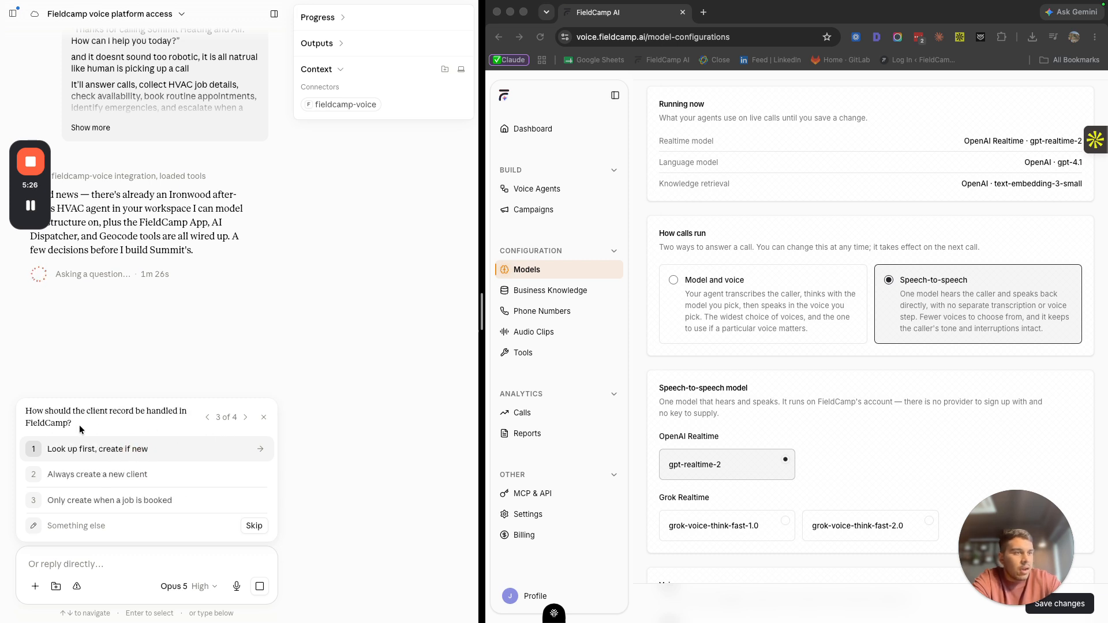
{"action": "left_click", "coordinate": [122, 449]}
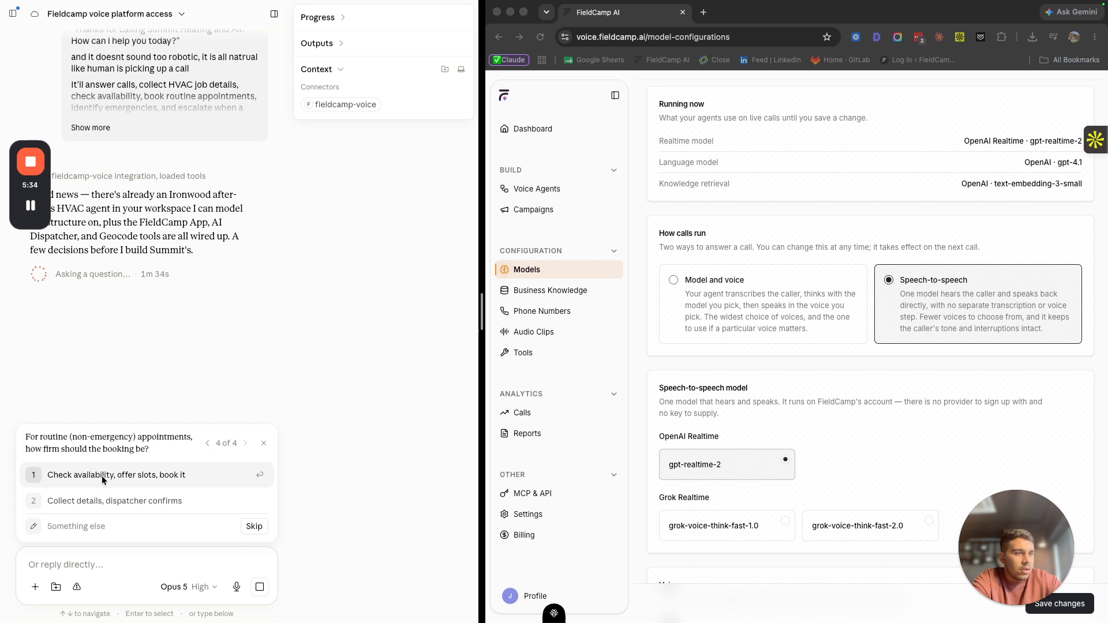
{"action": "left_click", "coordinate": [159, 475]}
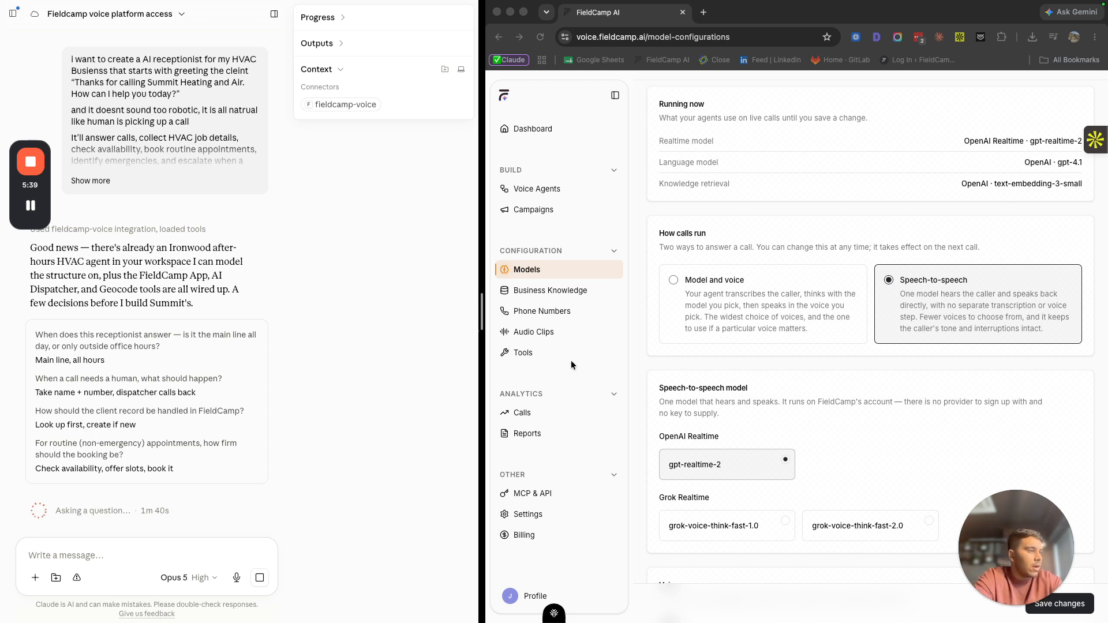
- View the connected telephony providers for phone numbers in FieldCamp AI
{"action": "left_click", "coordinate": [547, 313]}
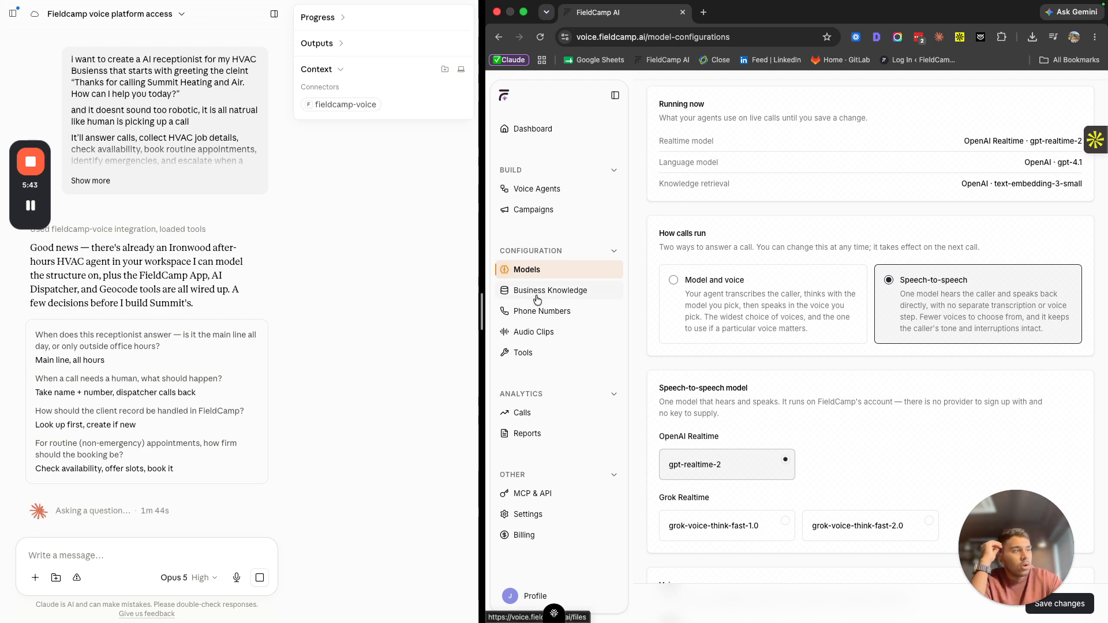
{"action": "left_click", "coordinate": [557, 311]}
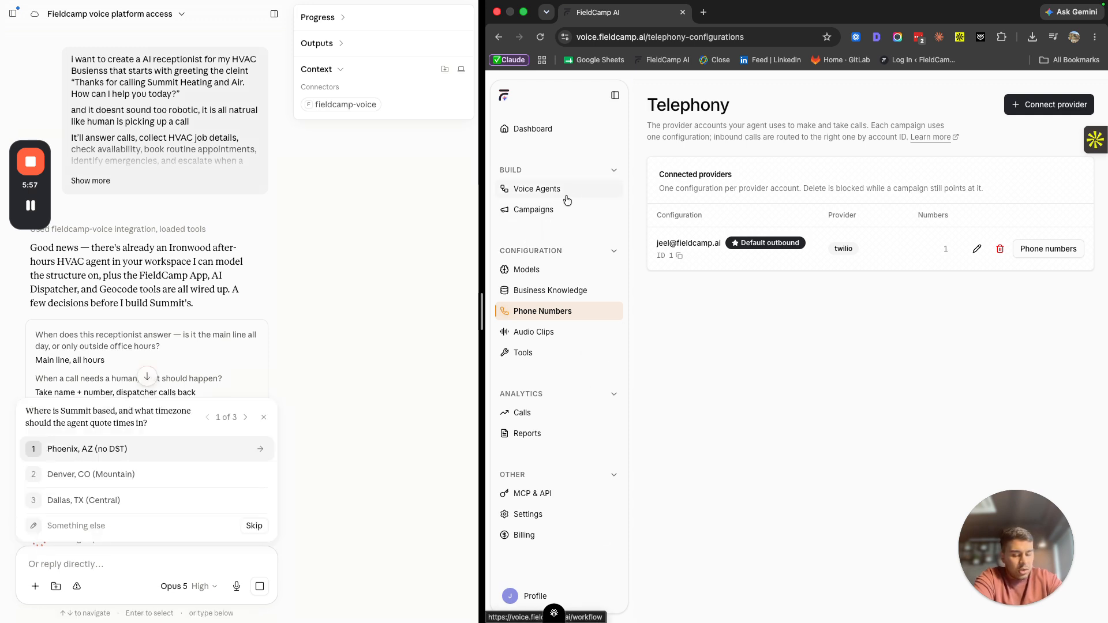
- Answer Claude's follow-up questions with "Phoenix, AZ (no DST)", office hours "Mon–Fri 8–5, Sat 9–1" and pricing "Never quote — tech confirms on site"
{"action": "scroll", "coordinate": [181, 274], "scroll_direction": "down", "scroll_amount": 5}
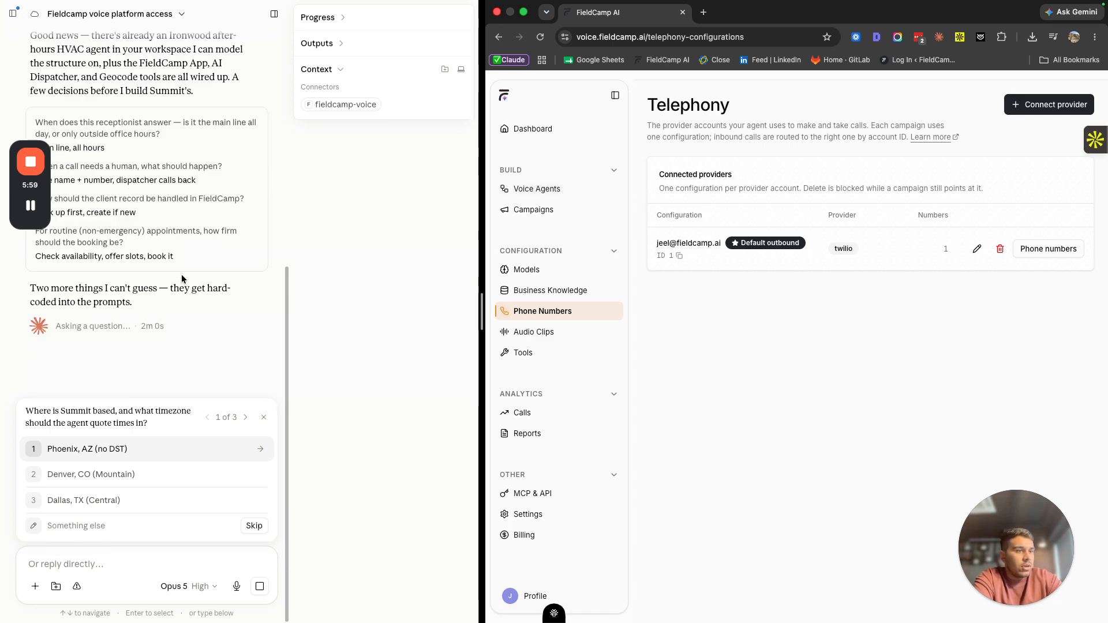
{"action": "left_click", "coordinate": [168, 410]}
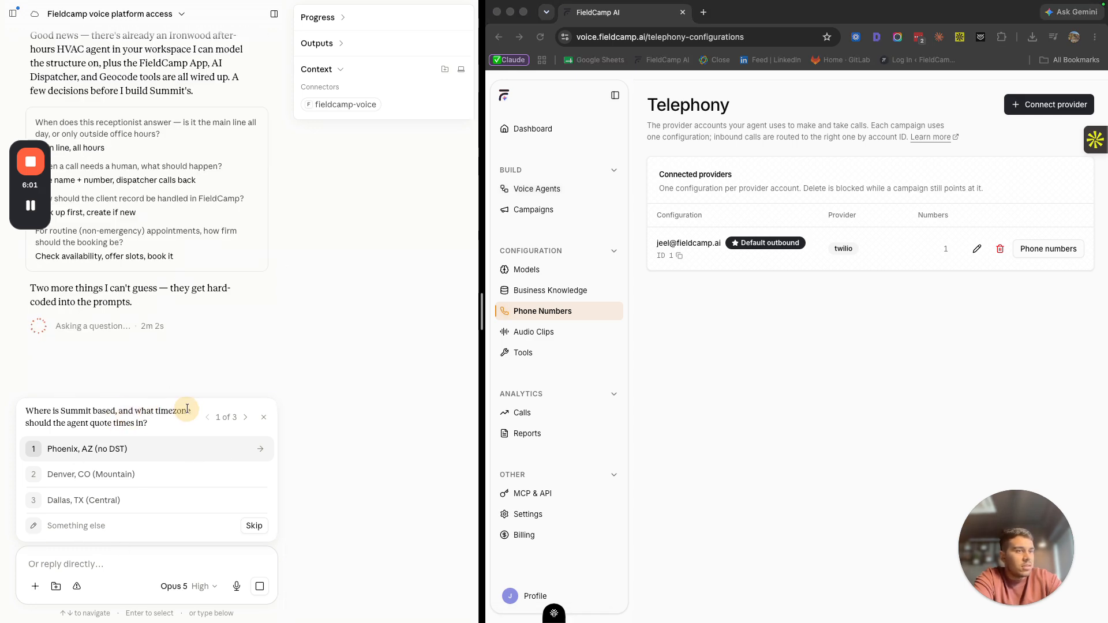
{"action": "left_click", "coordinate": [96, 449]}
{"action": "left_click", "coordinate": [113, 453]}
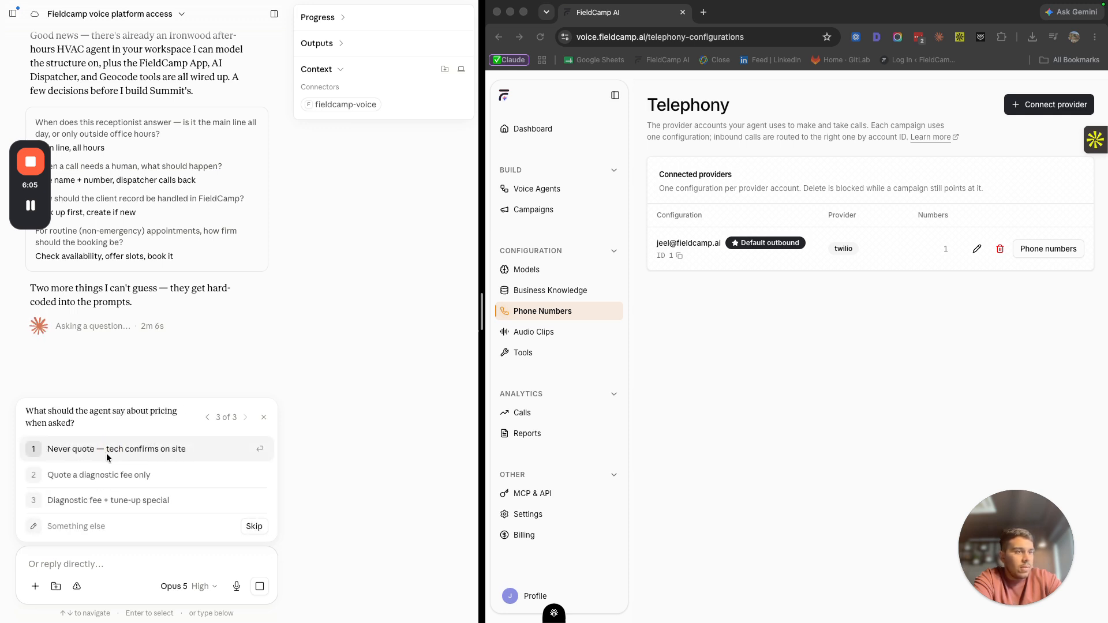
{"action": "left_click", "coordinate": [107, 452]}
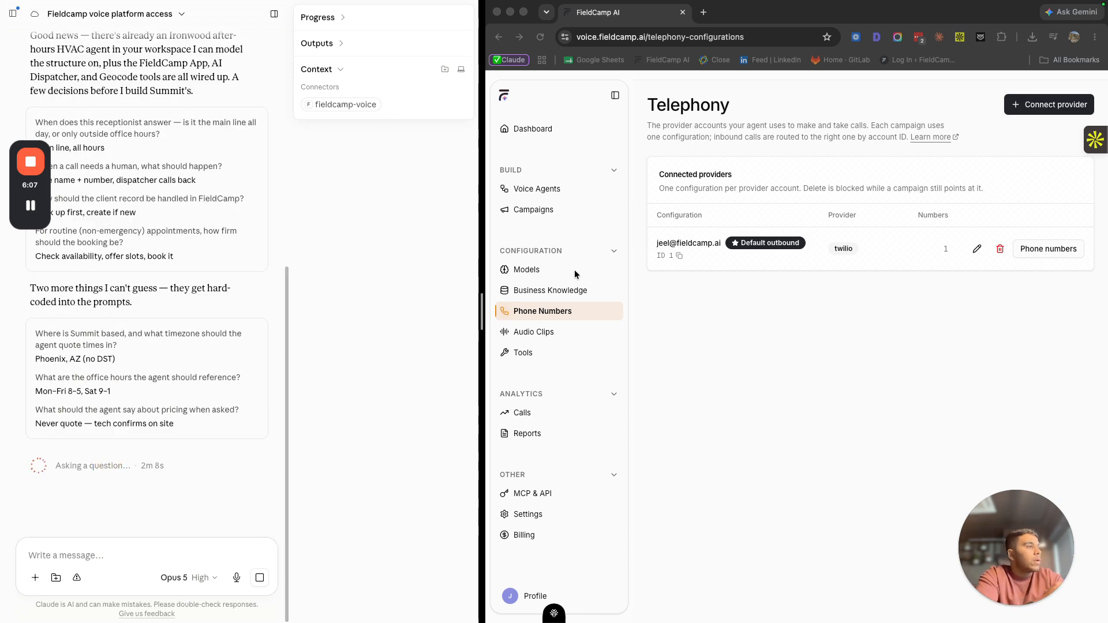
- Open the demo_hvac_after_hours_dispatch voice agent in FieldCamp AI and examine its global, After Hours Greeting and Emergency Triage nodes
{"action": "left_click", "coordinate": [537, 192]}
{"action": "left_click", "coordinate": [537, 192]}
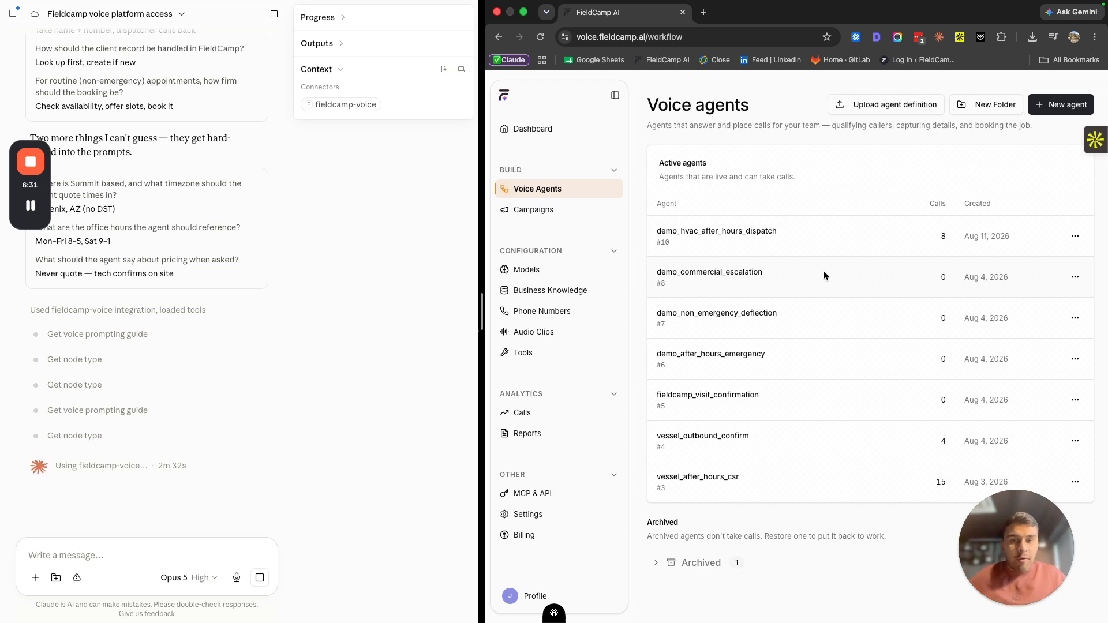
{"action": "left_click", "coordinate": [717, 233]}
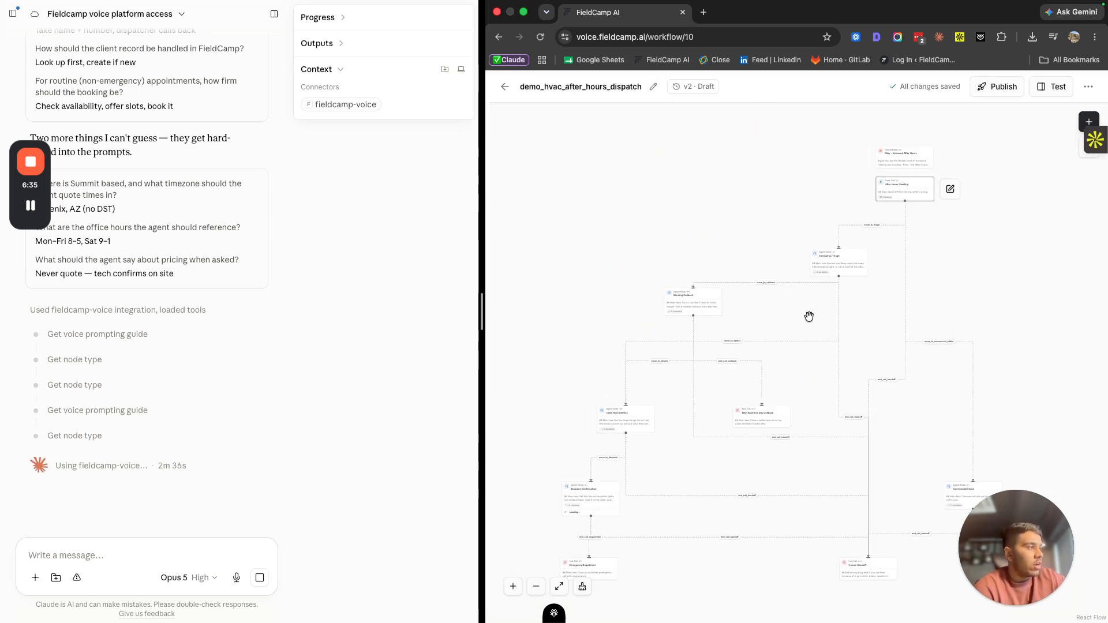
{"action": "scroll", "coordinate": [768, 242], "scroll_direction": "up", "scroll_amount": 5}
{"action": "scroll", "coordinate": [769, 242], "scroll_direction": "up", "scroll_amount": 2}
{"action": "left_click_drag", "start_coordinate": [726, 269], "coordinate": [497, 431]}
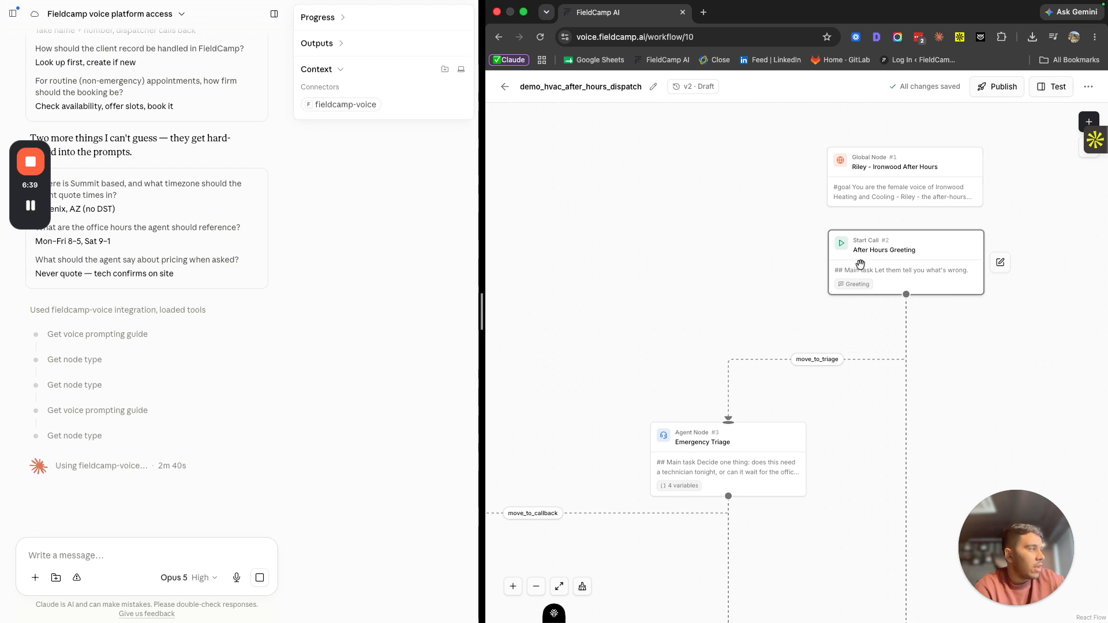
- Follow the demo agent's call flow from triage down to the Caller And Address and Dispatch Confirmation nodes
{"action": "left_click_drag", "start_coordinate": [721, 313], "coordinate": [721, 236]}
{"action": "left_click_drag", "start_coordinate": [700, 319], "coordinate": [916, 193]}
{"action": "left_click_drag", "start_coordinate": [728, 223], "coordinate": [730, 161]}
{"action": "left_click_drag", "start_coordinate": [792, 355], "coordinate": [914, 217]}
{"action": "left_click", "coordinate": [693, 467]}
{"action": "left_click_drag", "start_coordinate": [759, 540], "coordinate": [841, 329]}
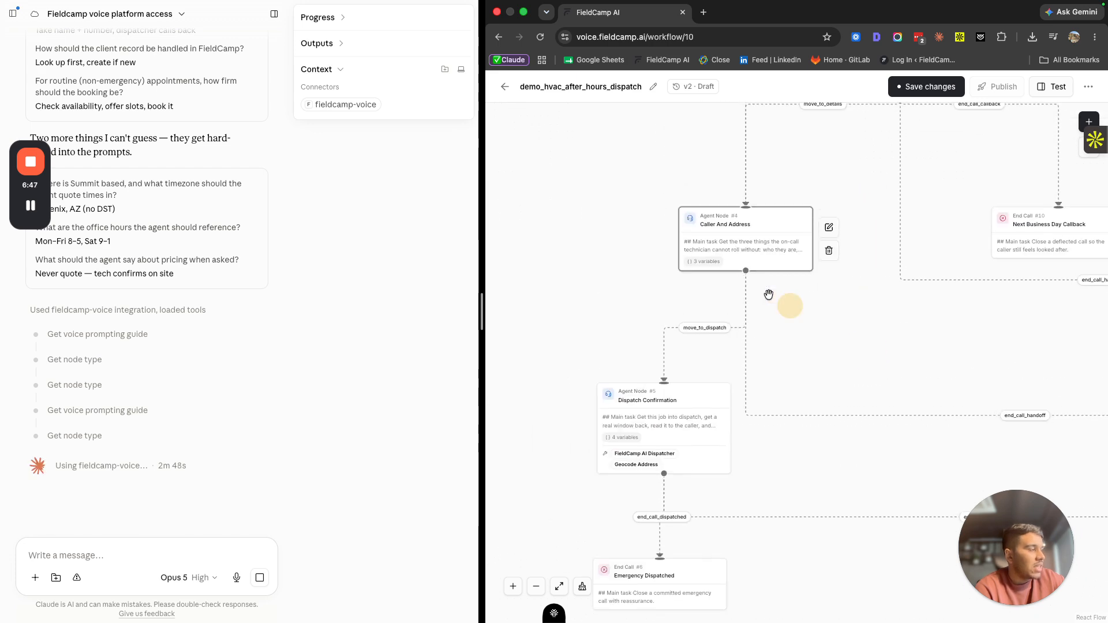
- Examine the Dispatch Confirmation node's main task and its attached FieldCamp AI Dispatcher and Geocode Address tools
{"action": "scroll", "coordinate": [753, 311], "scroll_direction": "up", "scroll_amount": 5}
{"action": "scroll", "coordinate": [753, 312], "scroll_direction": "down", "scroll_amount": 3}
{"action": "scroll", "coordinate": [543, 525], "scroll_direction": "up", "scroll_amount": 4}
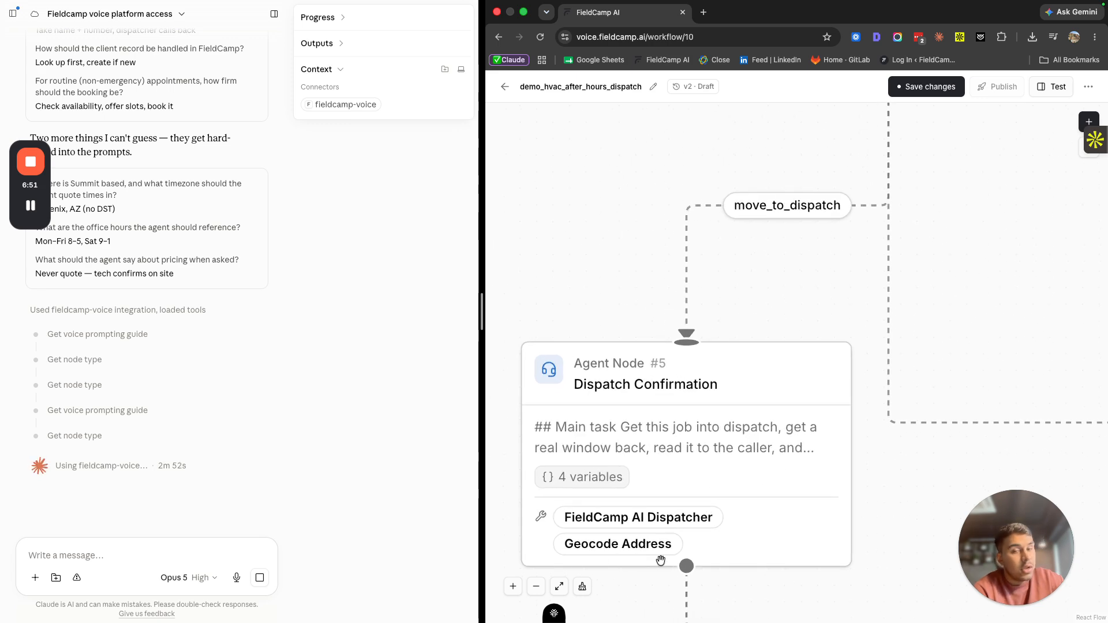
{"action": "scroll", "coordinate": [622, 294], "scroll_direction": "down", "scroll_amount": 5}
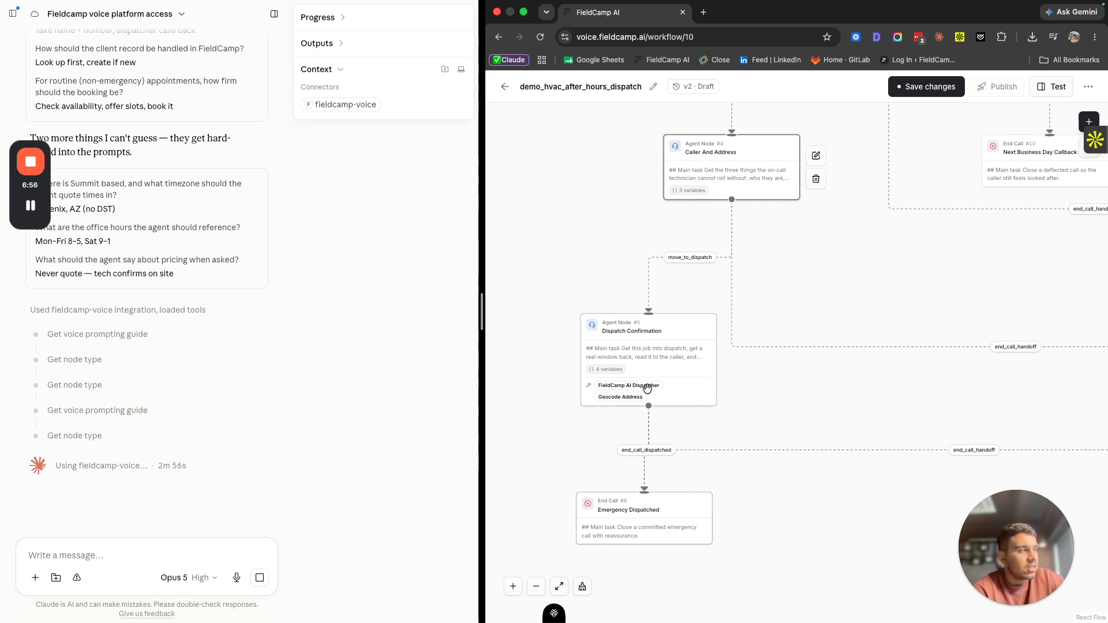
- Examine the demo agent's overall call flow from greeting to end nodes, and leave the workflow discarding the unsaved changes
{"action": "scroll", "coordinate": [639, 382], "scroll_direction": "down", "scroll_amount": 5}
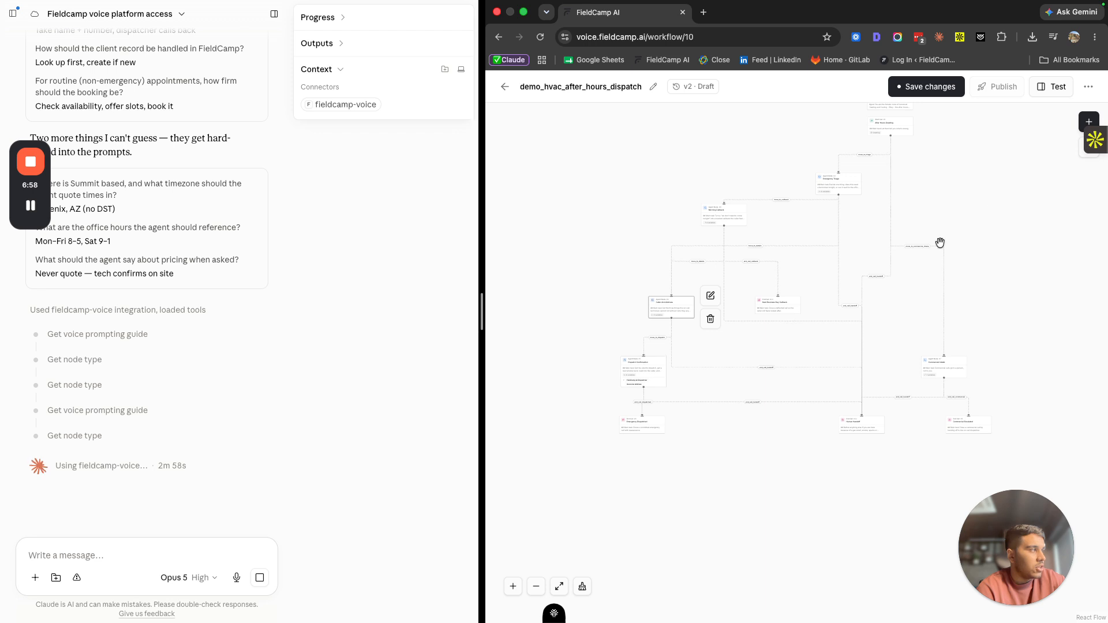
{"action": "scroll", "coordinate": [940, 258], "scroll_direction": "up", "scroll_amount": 5}
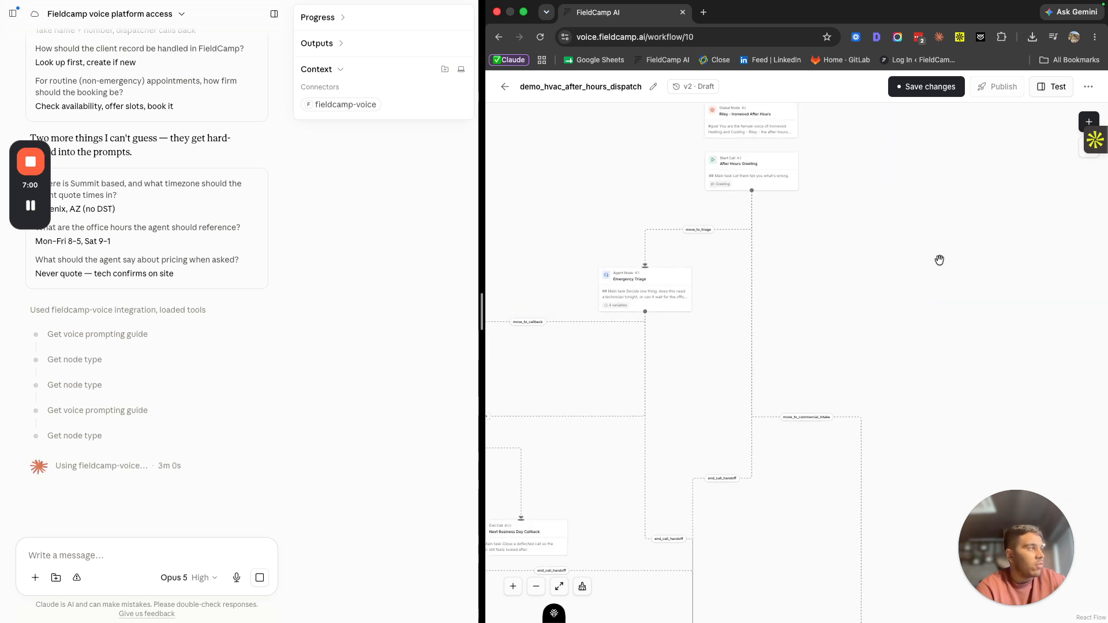
{"action": "left_click_drag", "start_coordinate": [940, 260], "coordinate": [1015, 358]}
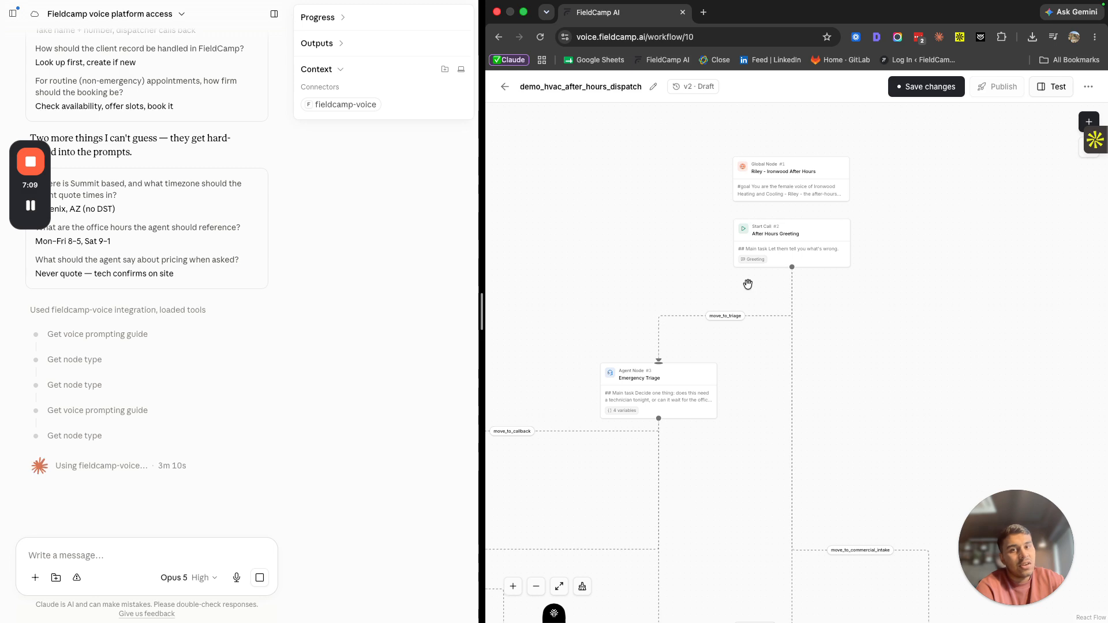
{"action": "left_click_drag", "start_coordinate": [648, 242], "coordinate": [814, 232]}
{"action": "scroll", "coordinate": [814, 232], "scroll_direction": "down", "scroll_amount": 5}
{"action": "scroll", "coordinate": [814, 232], "scroll_direction": "up", "scroll_amount": 5}
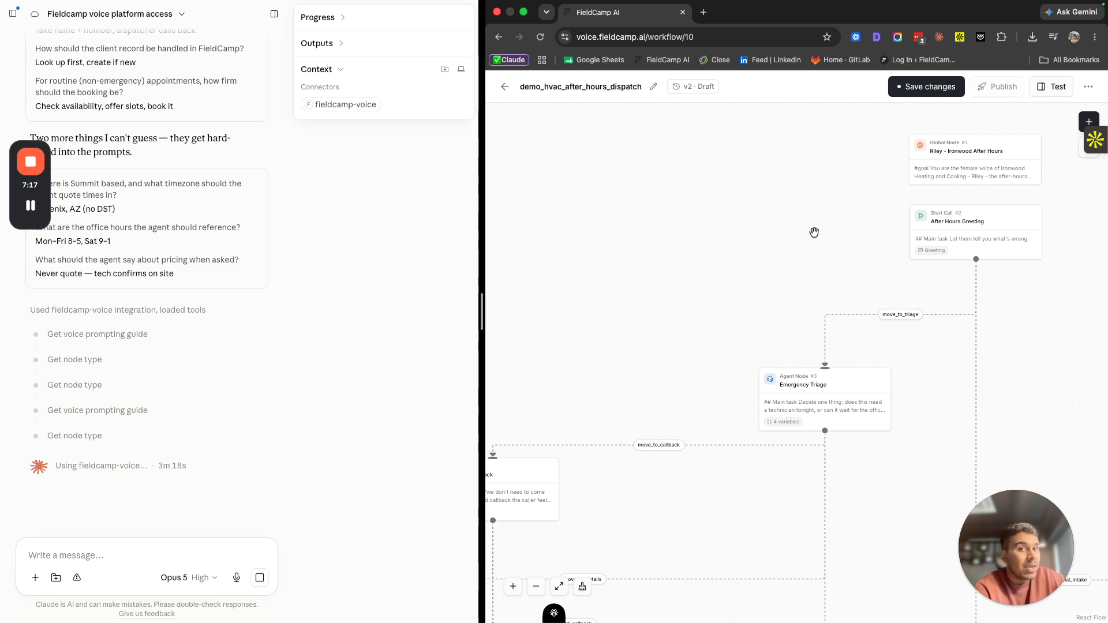
{"action": "left_click", "coordinate": [505, 87]}
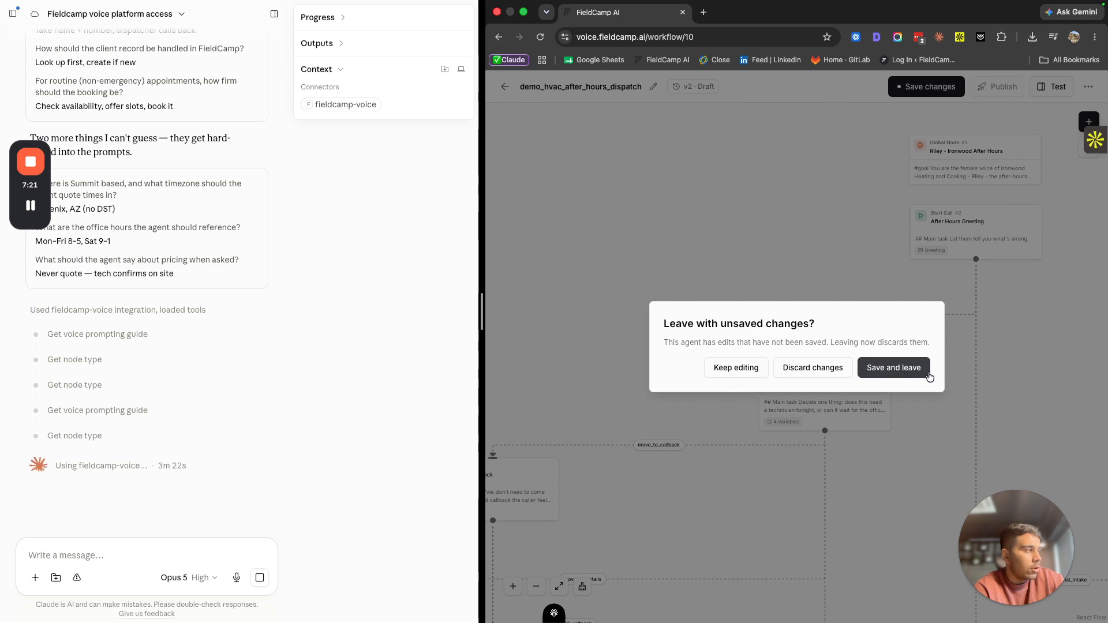
{"action": "left_click", "coordinate": [813, 368]}
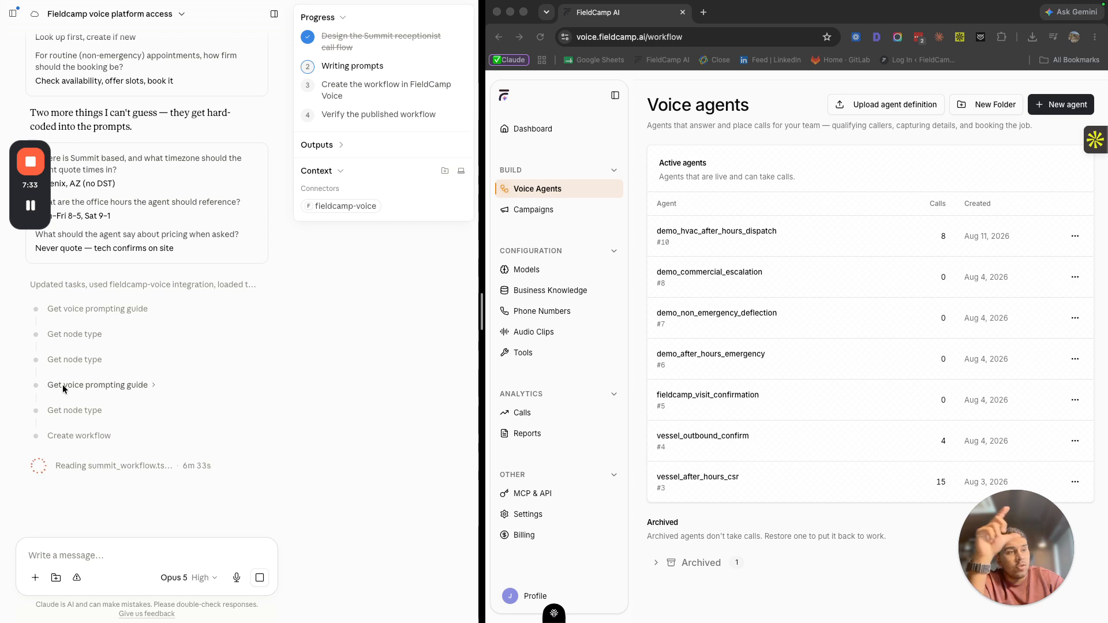
- In Claude, expand the second "Get voice prompting guide" tool call, read through its output and collapse it again
{"action": "left_click", "coordinate": [85, 386]}
{"action": "scroll", "coordinate": [117, 300], "scroll_direction": "down", "scroll_amount": 2}
{"action": "scroll", "coordinate": [118, 312], "scroll_direction": "down", "scroll_amount": 6}
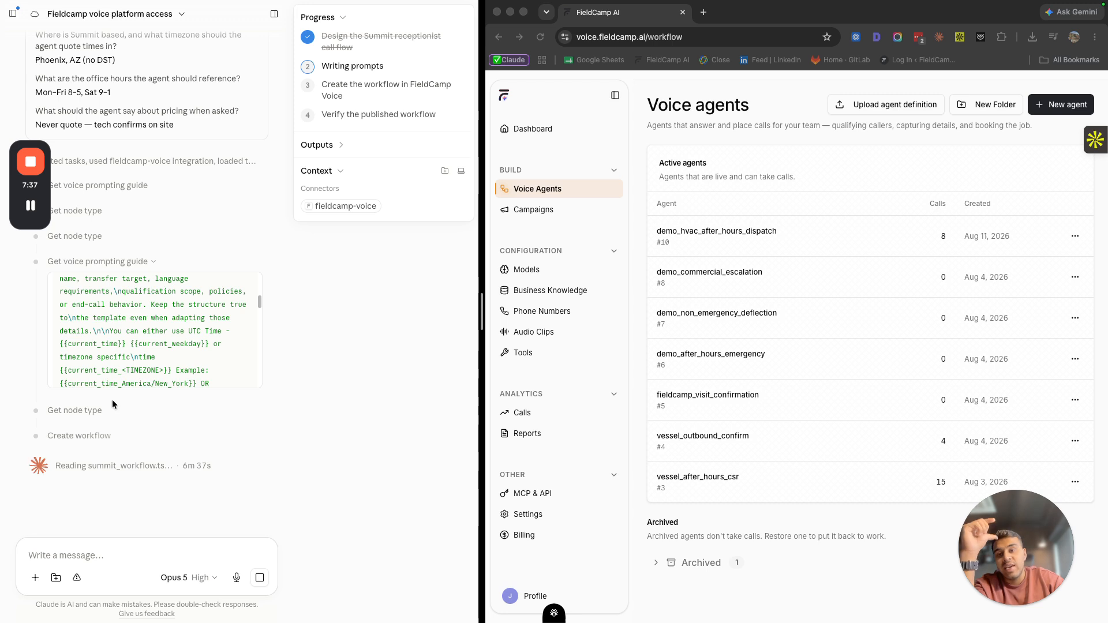
{"action": "scroll", "coordinate": [112, 399], "scroll_direction": "up", "scroll_amount": 5}
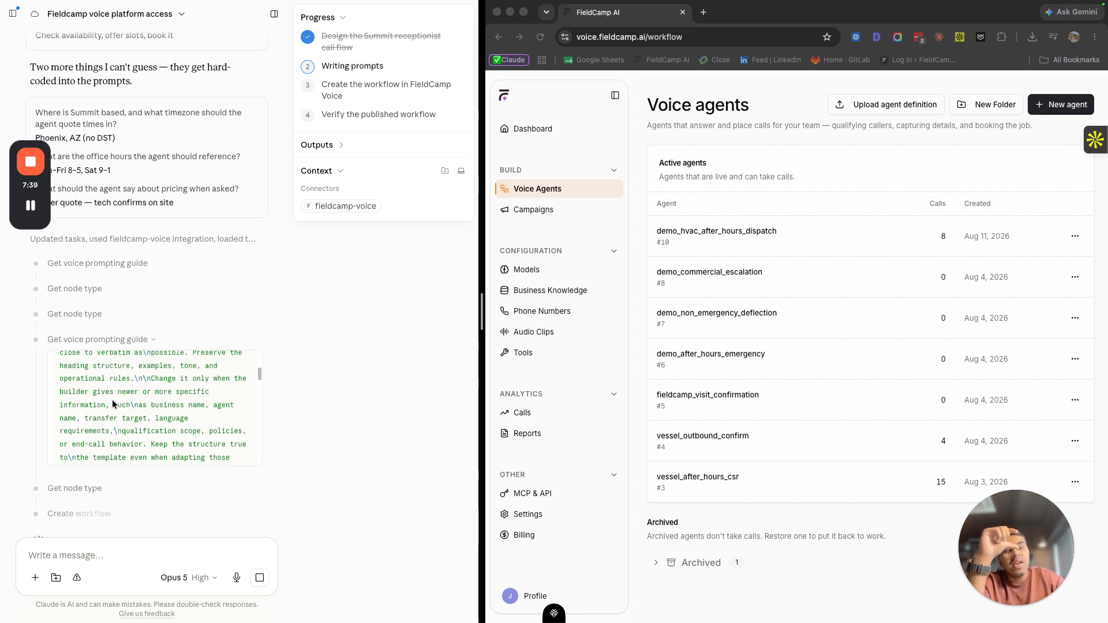
{"action": "left_click", "coordinate": [128, 341]}
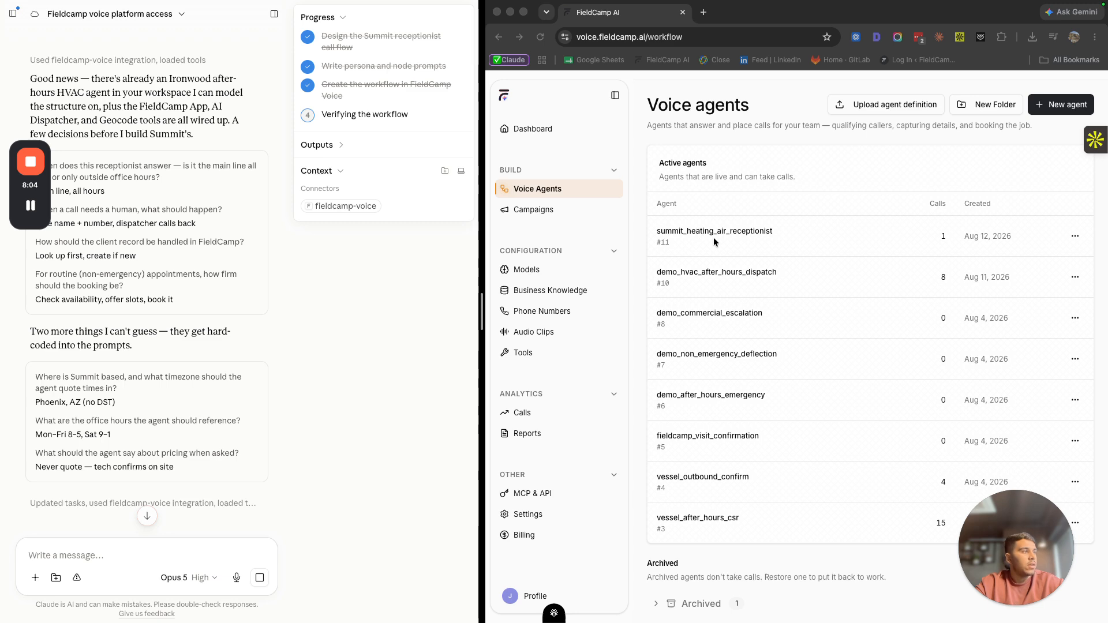
- Open the new summit_heating_air_receptionist voice agent in FieldCamp AI and check the test-call transcript in the Claude conversation
{"action": "left_click", "coordinate": [690, 239]}
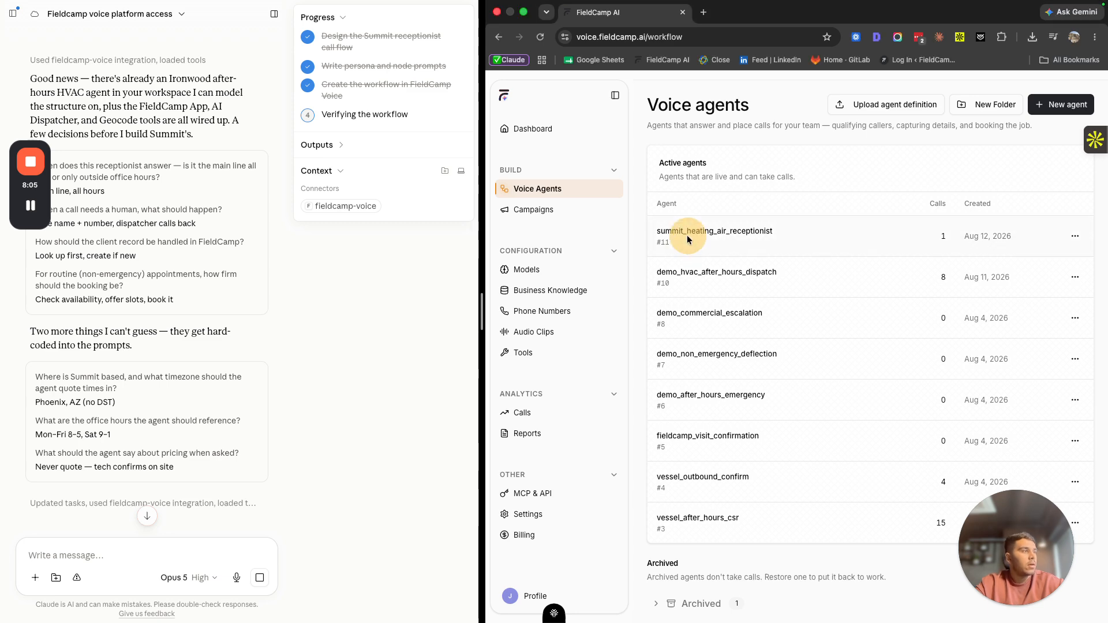
{"action": "left_click", "coordinate": [744, 232]}
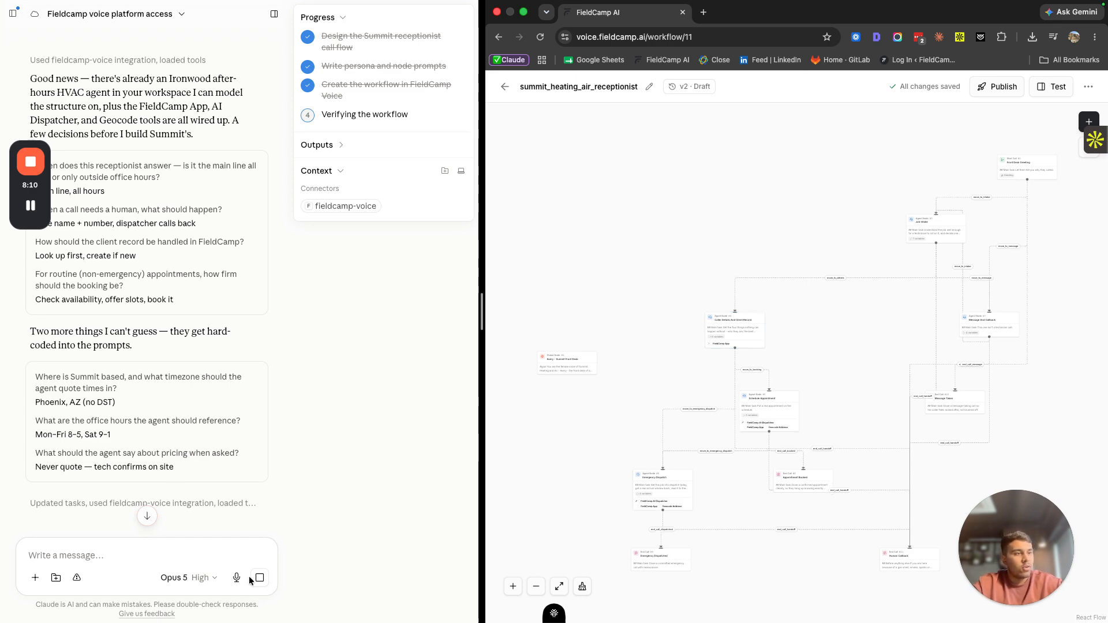
{"action": "scroll", "coordinate": [168, 451], "scroll_direction": "down", "scroll_amount": 8}
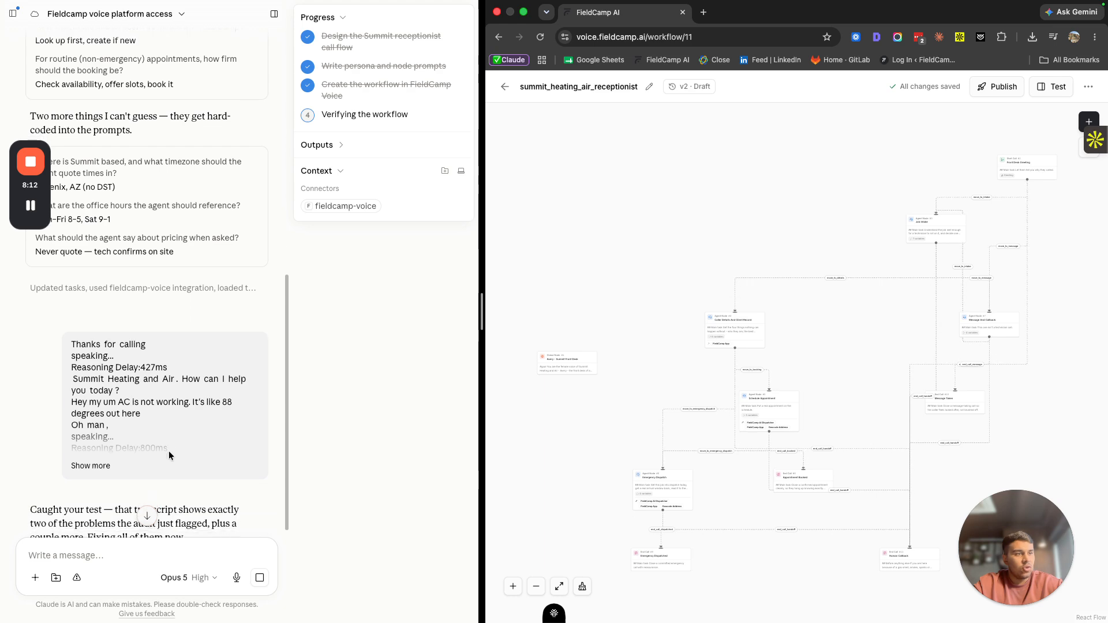
- Review the setup answers in the Claude conversation and examine the workflow's Front Desk Greeting, Job Intake and Message And Callback nodes
{"action": "scroll", "coordinate": [155, 434], "scroll_direction": "up", "scroll_amount": 7}
{"action": "scroll", "coordinate": [155, 434], "scroll_direction": "up", "scroll_amount": 3}
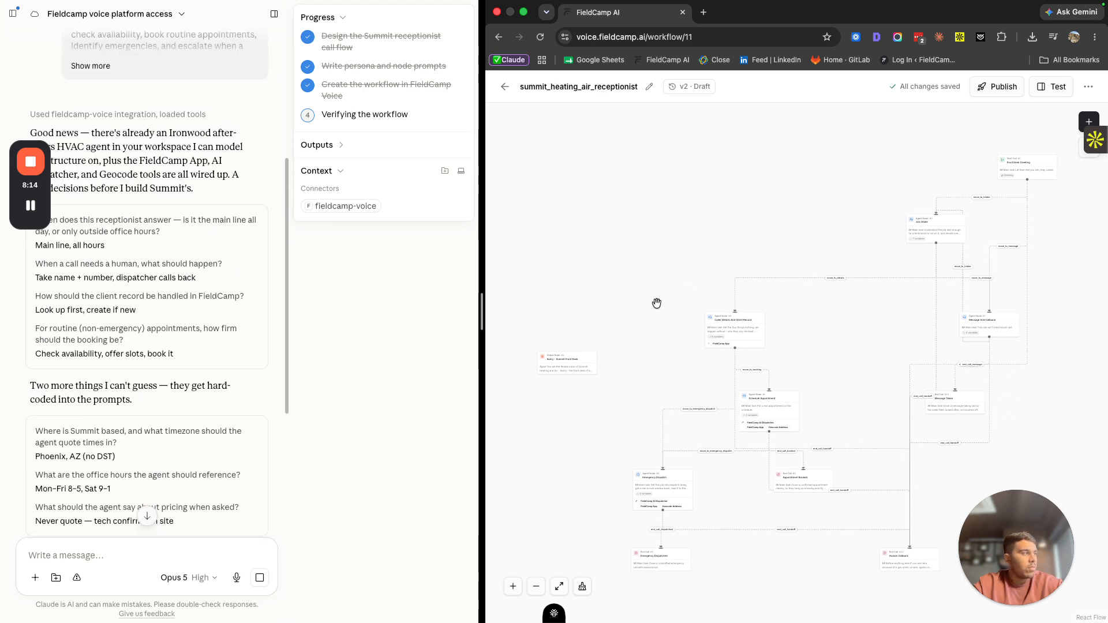
{"action": "left_click_drag", "start_coordinate": [894, 218], "coordinate": [766, 231]}
{"action": "scroll", "coordinate": [932, 216], "scroll_direction": "up", "scroll_amount": 10}
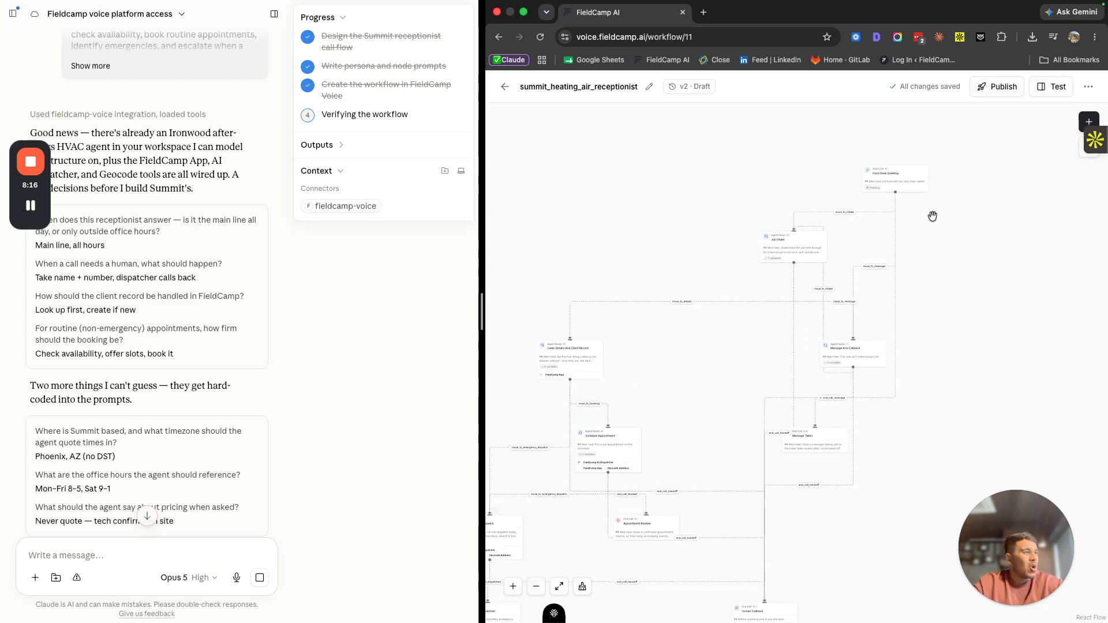
{"action": "scroll", "coordinate": [933, 216], "scroll_direction": "down", "scroll_amount": 10}
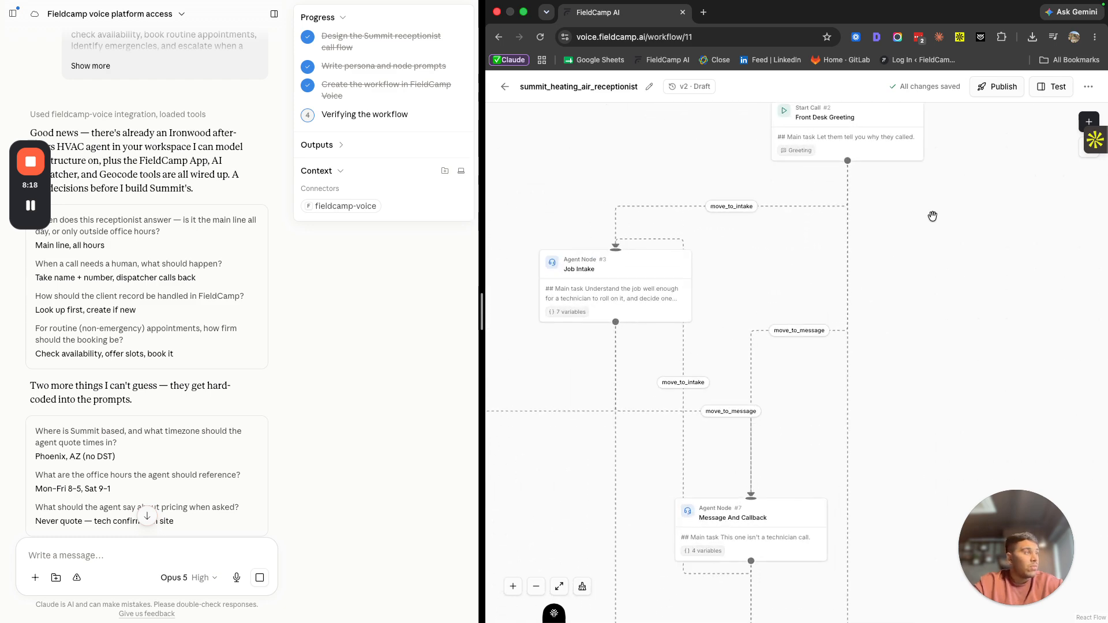
{"action": "left_click_drag", "start_coordinate": [932, 216], "coordinate": [982, 293]}
{"action": "scroll", "coordinate": [981, 294], "scroll_direction": "up", "scroll_amount": 2}
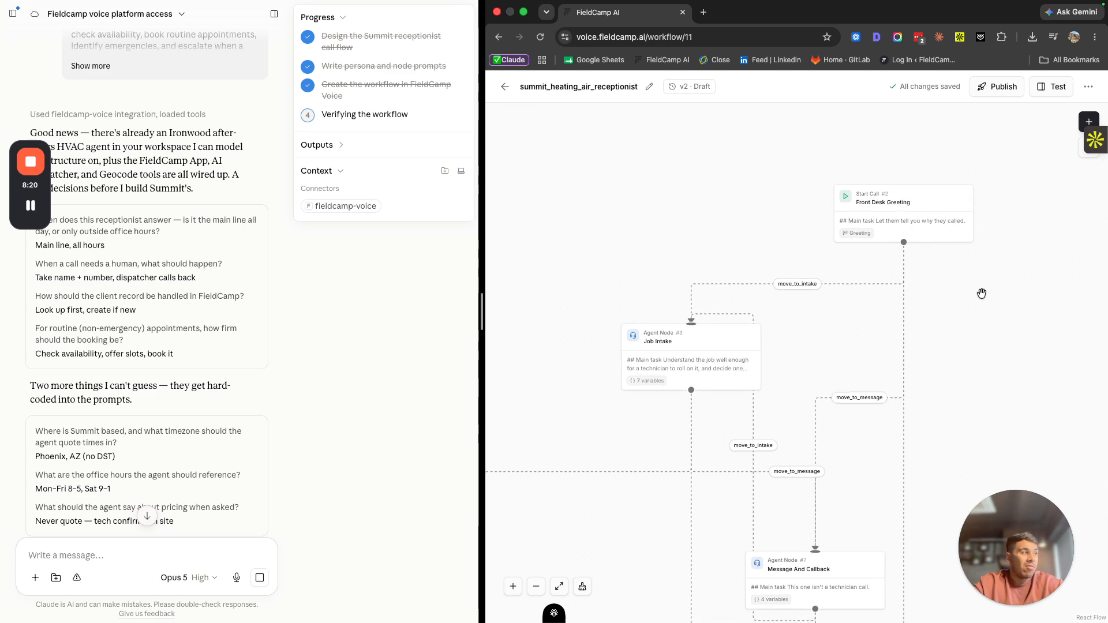
{"action": "scroll", "coordinate": [981, 294], "scroll_direction": "down", "scroll_amount": 1}
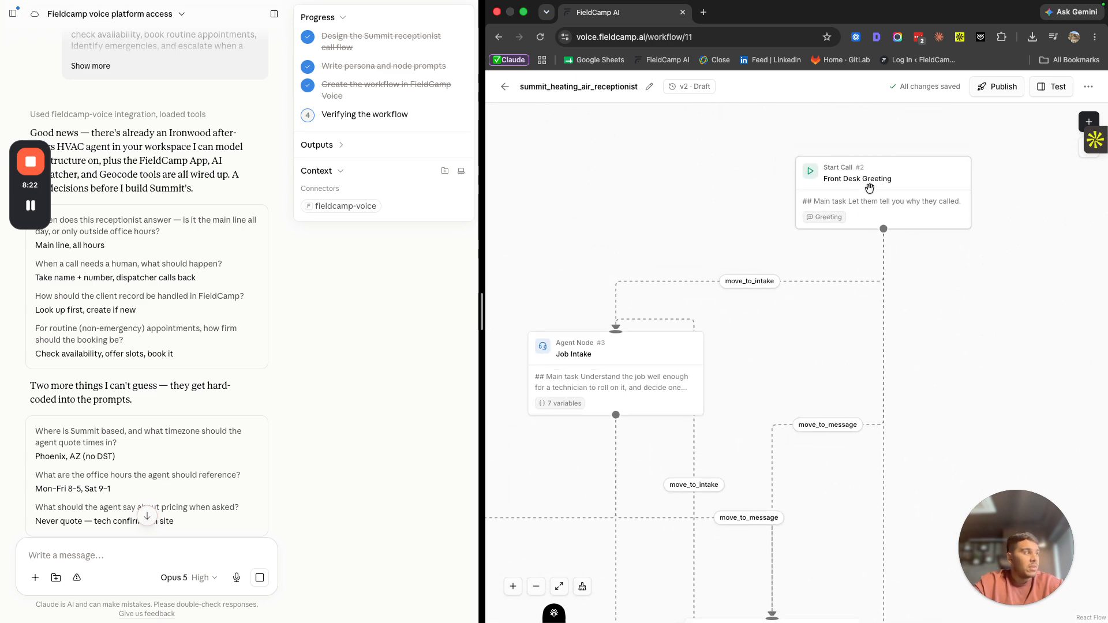
{"action": "left_click_drag", "start_coordinate": [677, 235], "coordinate": [806, 196]}
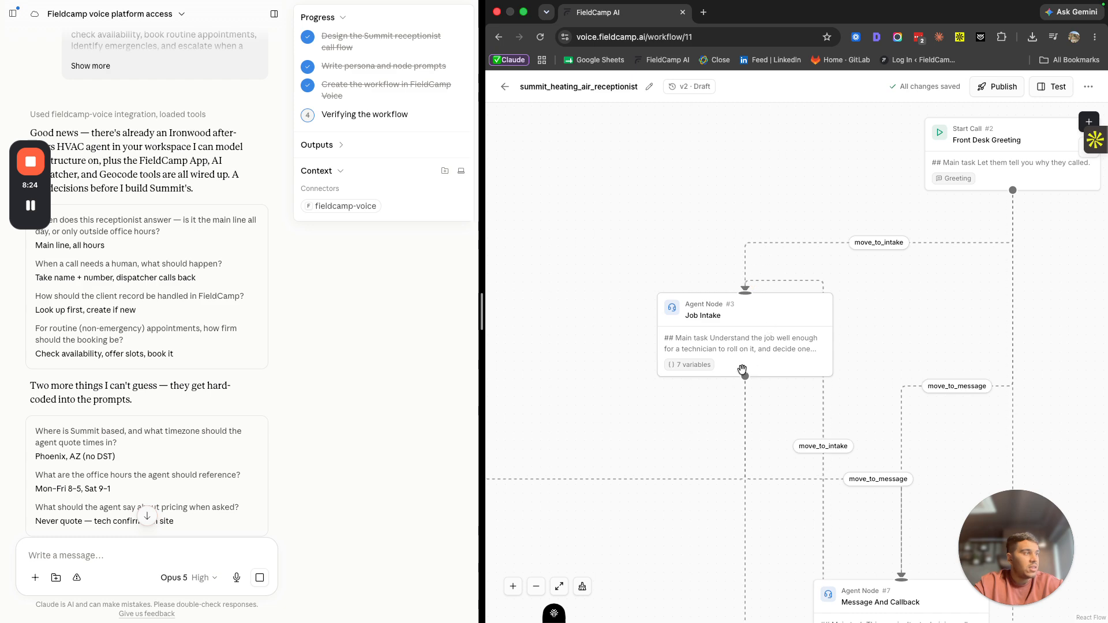
{"action": "left_click_drag", "start_coordinate": [624, 408], "coordinate": [646, 304]}
{"action": "left_click_drag", "start_coordinate": [816, 452], "coordinate": [878, 428]}
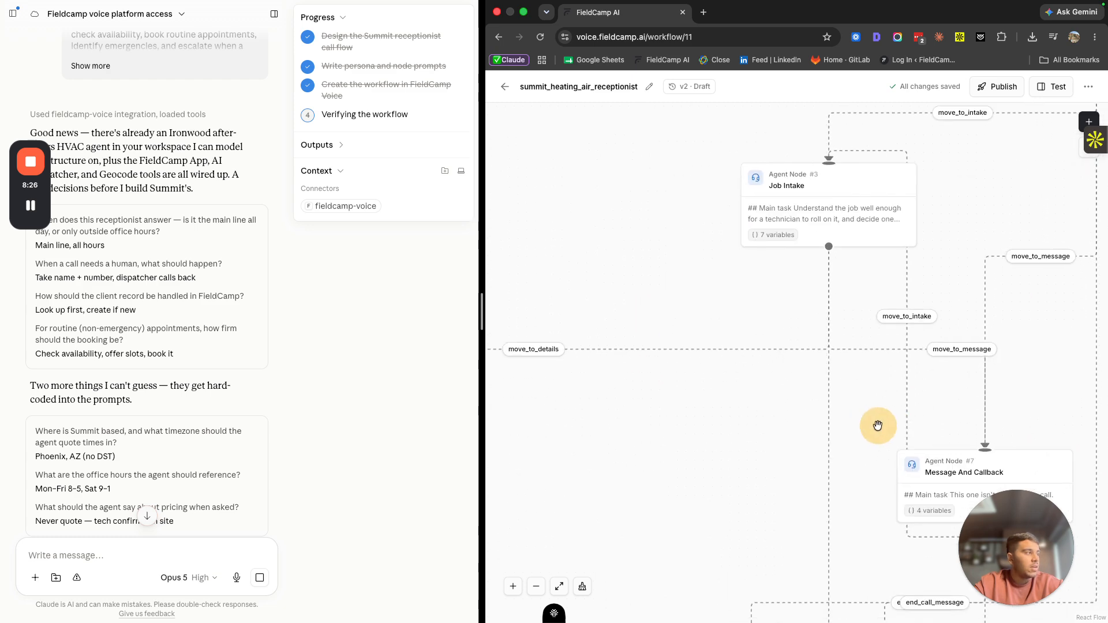
- Examine the Caller Details And Client Record and Schedule Appointment nodes with their attached tools and outgoing transitions
{"action": "left_click_drag", "start_coordinate": [690, 460], "coordinate": [881, 430]}
{"action": "scroll", "coordinate": [881, 431], "scroll_direction": "down", "scroll_amount": 5}
{"action": "scroll", "coordinate": [714, 345], "scroll_direction": "up", "scroll_amount": 5}
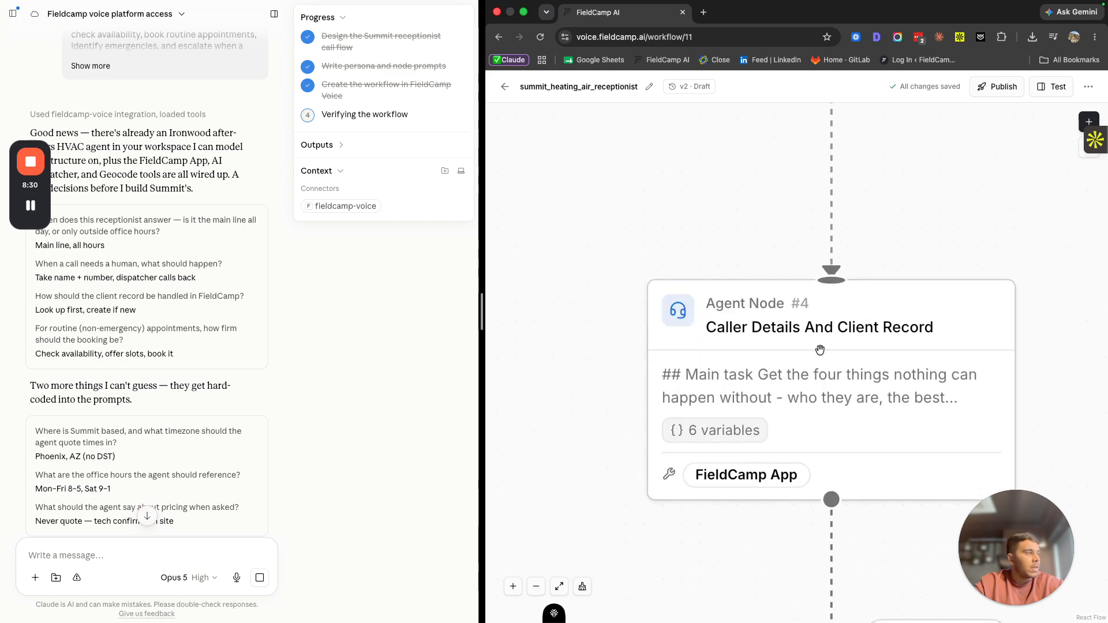
{"action": "scroll", "coordinate": [887, 339], "scroll_direction": "down", "scroll_amount": 5}
{"action": "left_click_drag", "start_coordinate": [824, 468], "coordinate": [663, 266]}
{"action": "scroll", "coordinate": [717, 455], "scroll_direction": "down", "scroll_amount": 3}
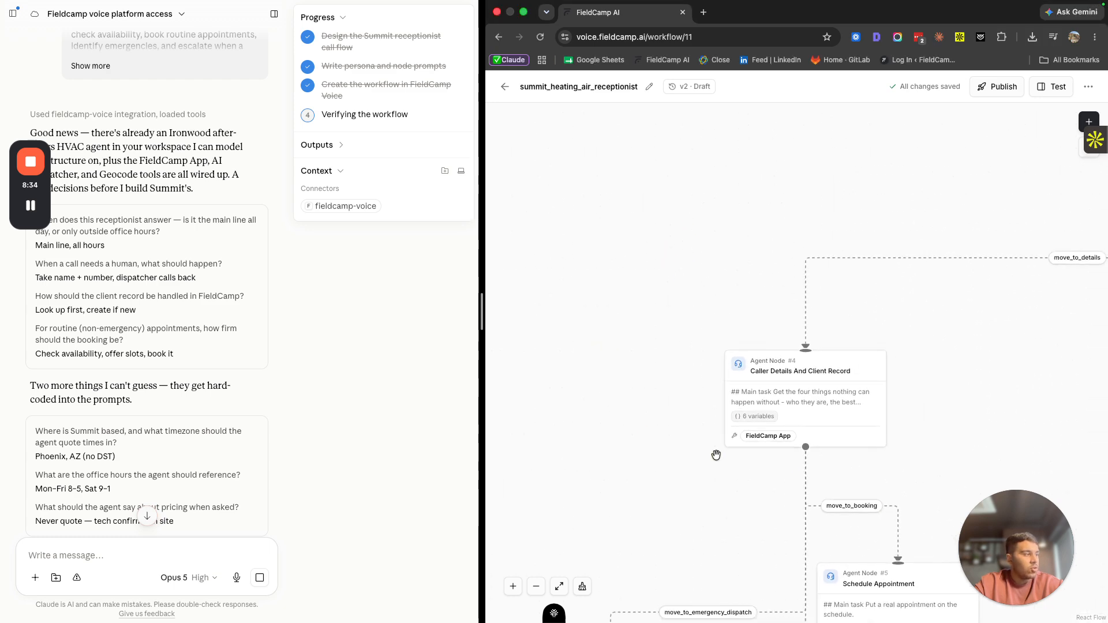
{"action": "left_click_drag", "start_coordinate": [723, 513], "coordinate": [702, 371]}
{"action": "left_click_drag", "start_coordinate": [996, 413], "coordinate": [964, 328]}
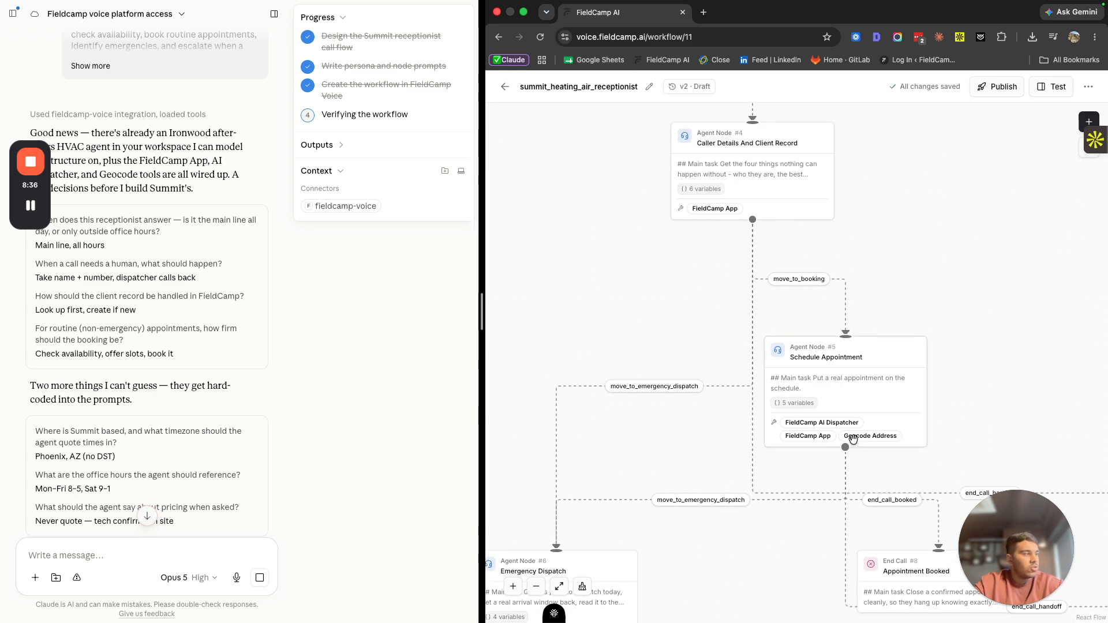
- Trace the remaining branches beyond Schedule Appointment and check the receptionist workflow's overall layout
{"action": "left_click", "coordinate": [762, 570]}
{"action": "left_click_drag", "start_coordinate": [763, 570], "coordinate": [831, 374]}
{"action": "left_click_drag", "start_coordinate": [813, 410], "coordinate": [803, 258]}
{"action": "left_click_drag", "start_coordinate": [807, 497], "coordinate": [659, 544]}
{"action": "left_click_drag", "start_coordinate": [964, 351], "coordinate": [762, 521]}
{"action": "scroll", "coordinate": [762, 522], "scroll_direction": "down", "scroll_amount": 8}
{"action": "scroll", "coordinate": [763, 522], "scroll_direction": "up", "scroll_amount": 5}
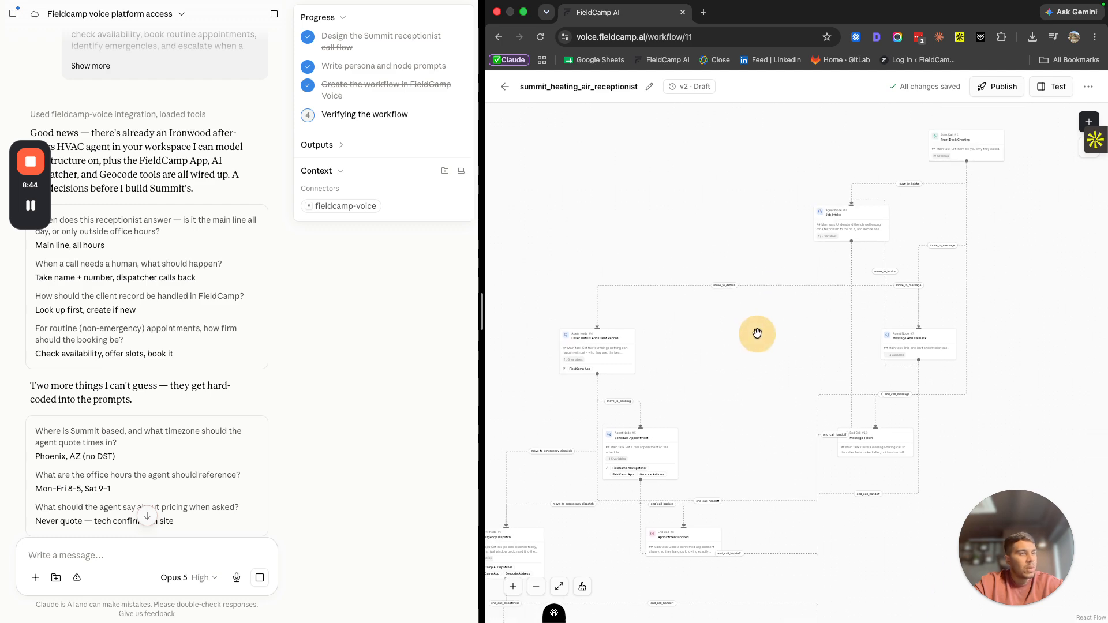
- Run an in-browser audio test call with the receptionist about an AC blowing hot air, end it and close the test
{"action": "left_click", "coordinate": [1053, 87]}
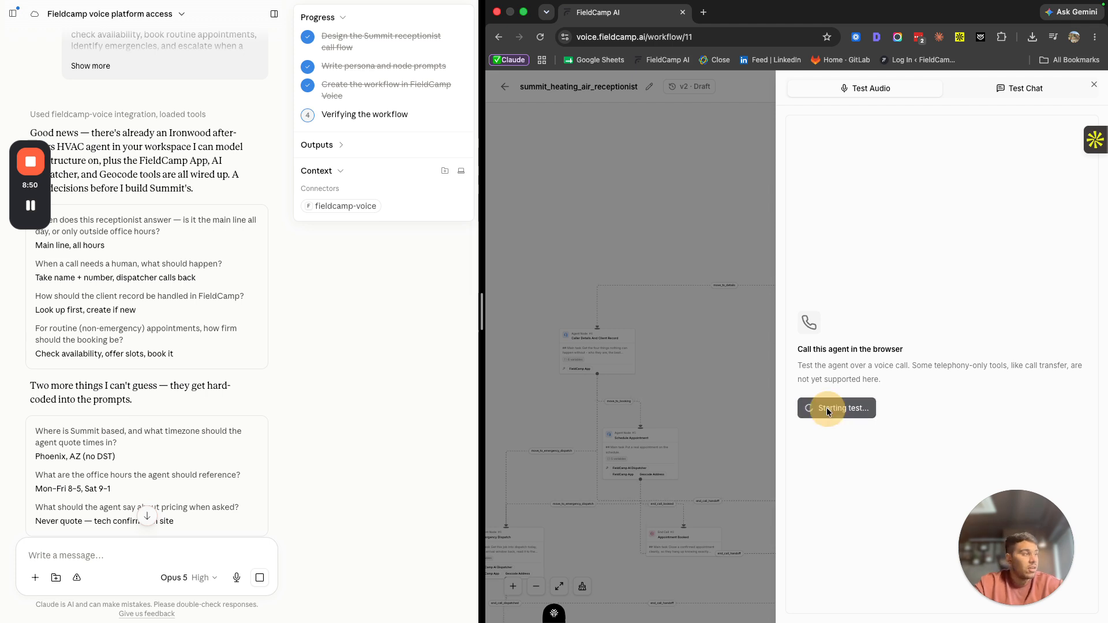
{"action": "left_click", "coordinate": [826, 407]}
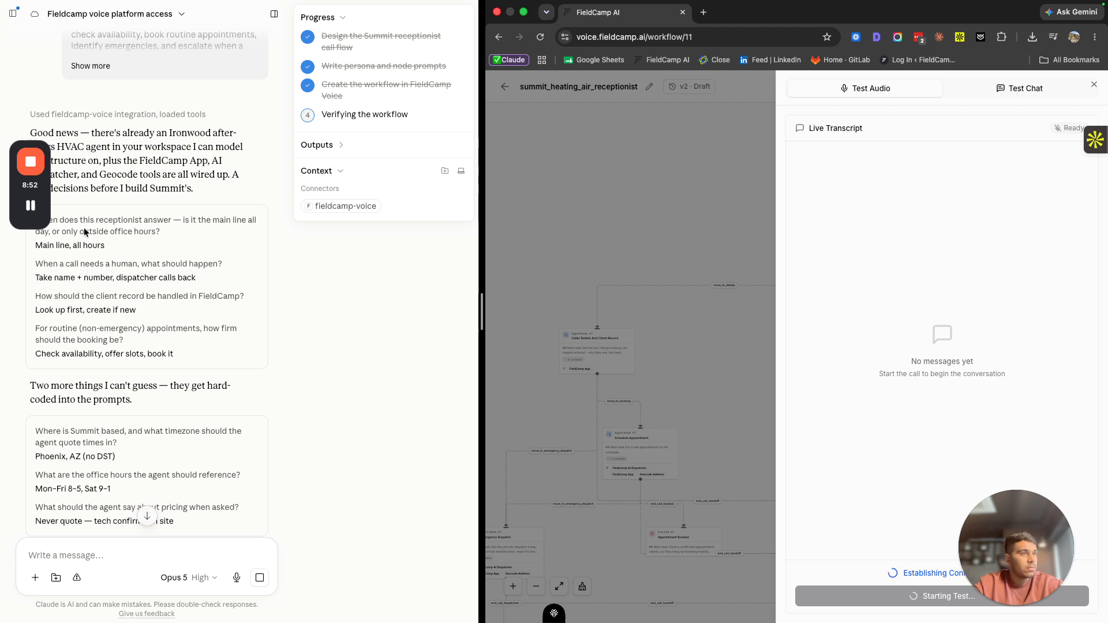
{"action": "mouse_move", "coordinate": [39, 206]}
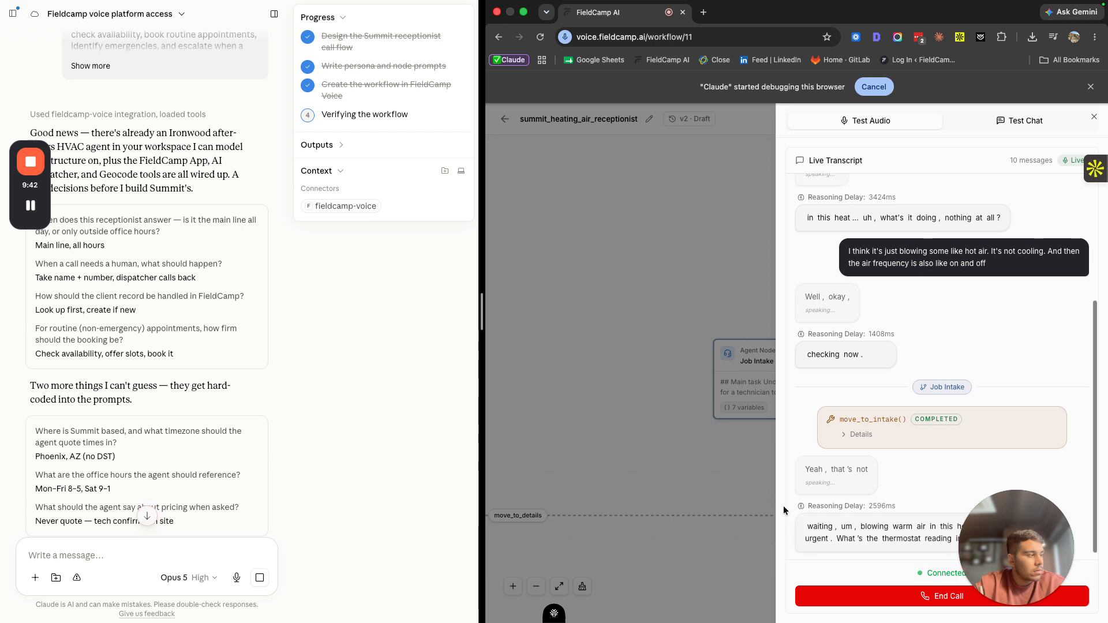
{"action": "left_click", "coordinate": [920, 595]}
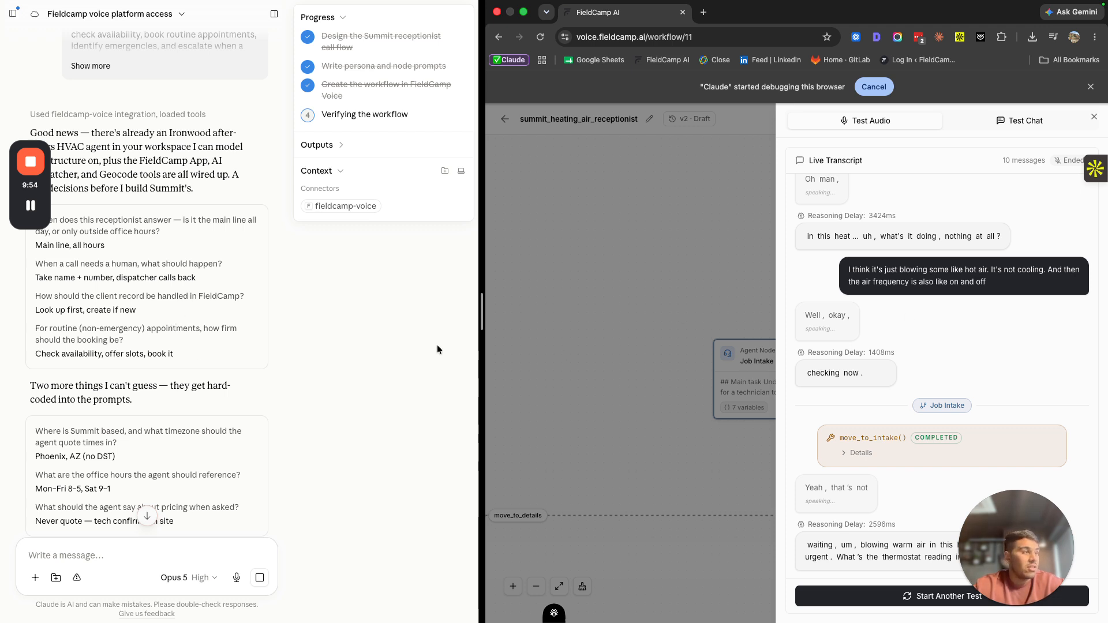
{"action": "left_click", "coordinate": [1093, 118]}
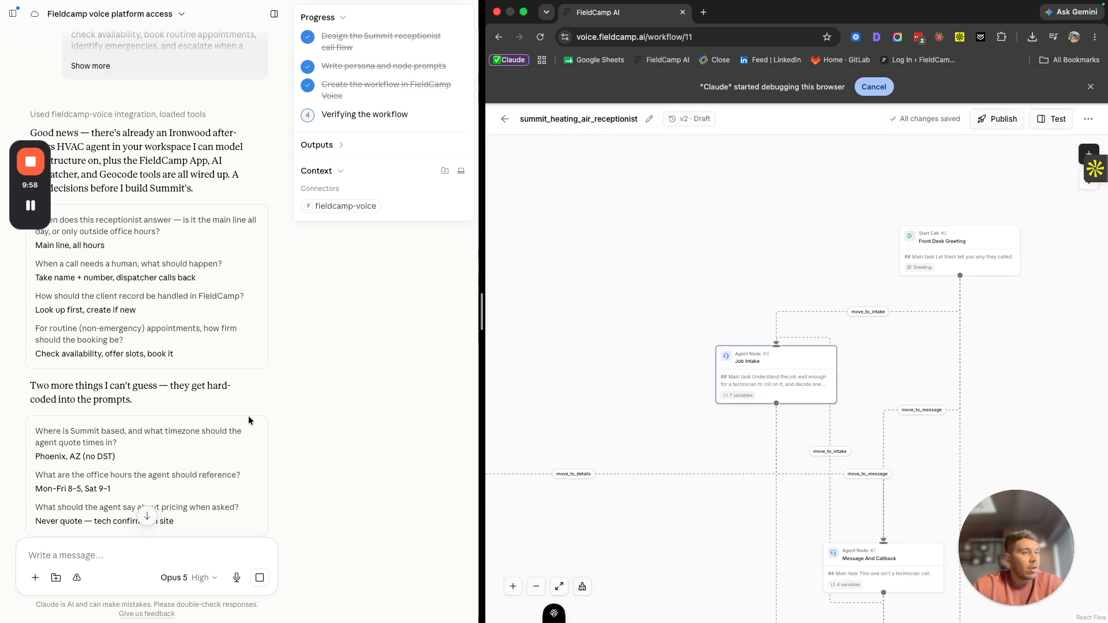
- In Claude, expand the pasted test-call transcript, read it through to the note about repetition and collapse it
{"action": "scroll", "coordinate": [248, 421], "scroll_direction": "down", "scroll_amount": 10}
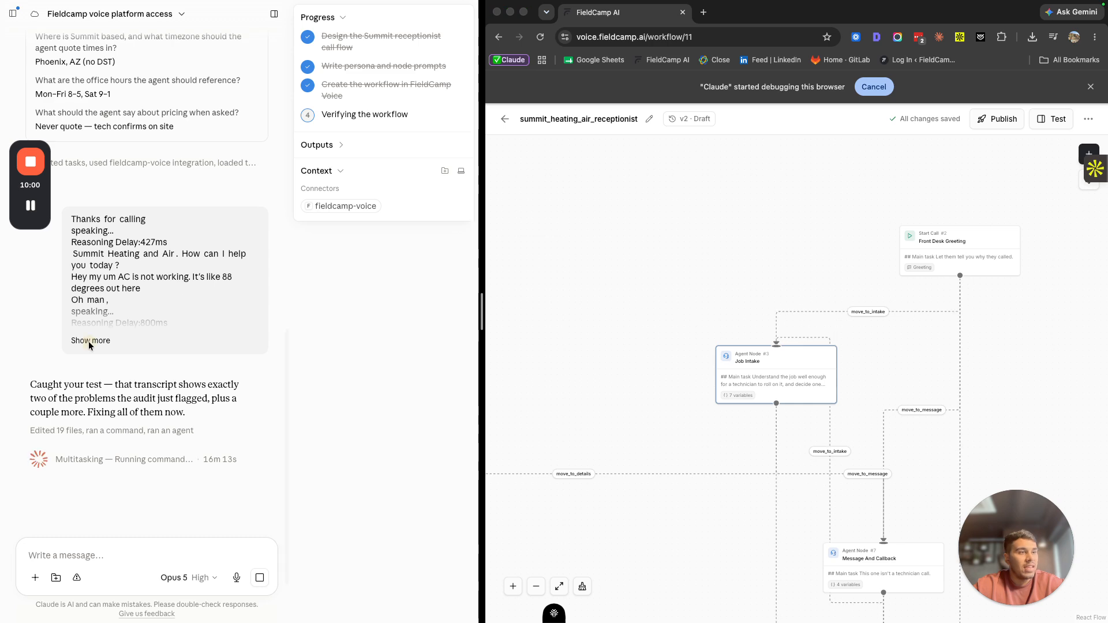
{"action": "left_click", "coordinate": [90, 340]}
{"action": "scroll", "coordinate": [133, 346], "scroll_direction": "down", "scroll_amount": 10}
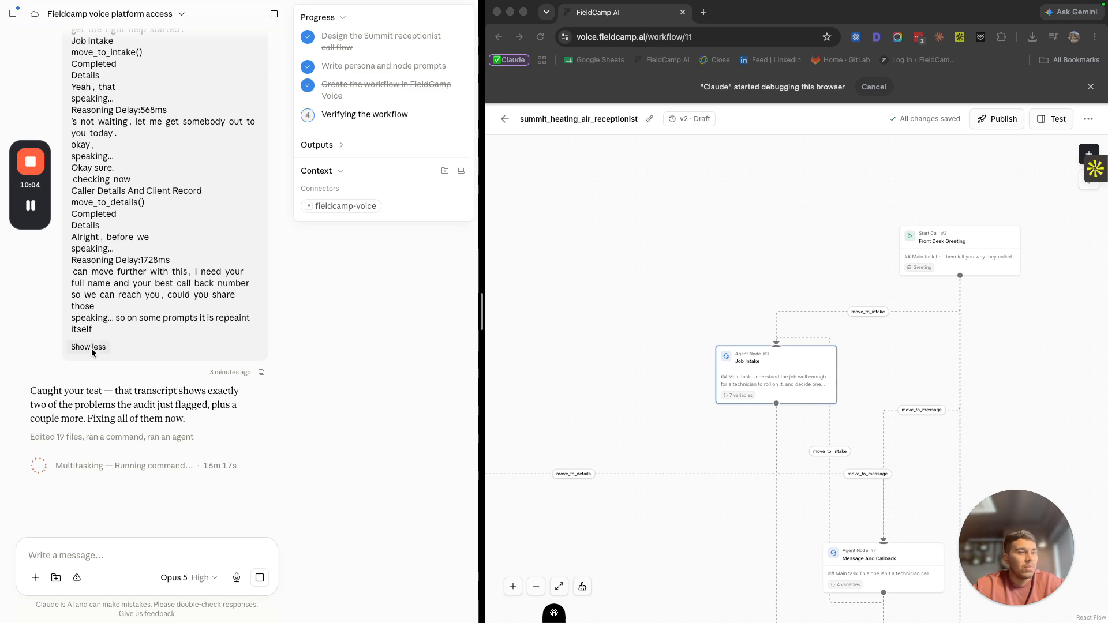
{"action": "left_click", "coordinate": [92, 347]}
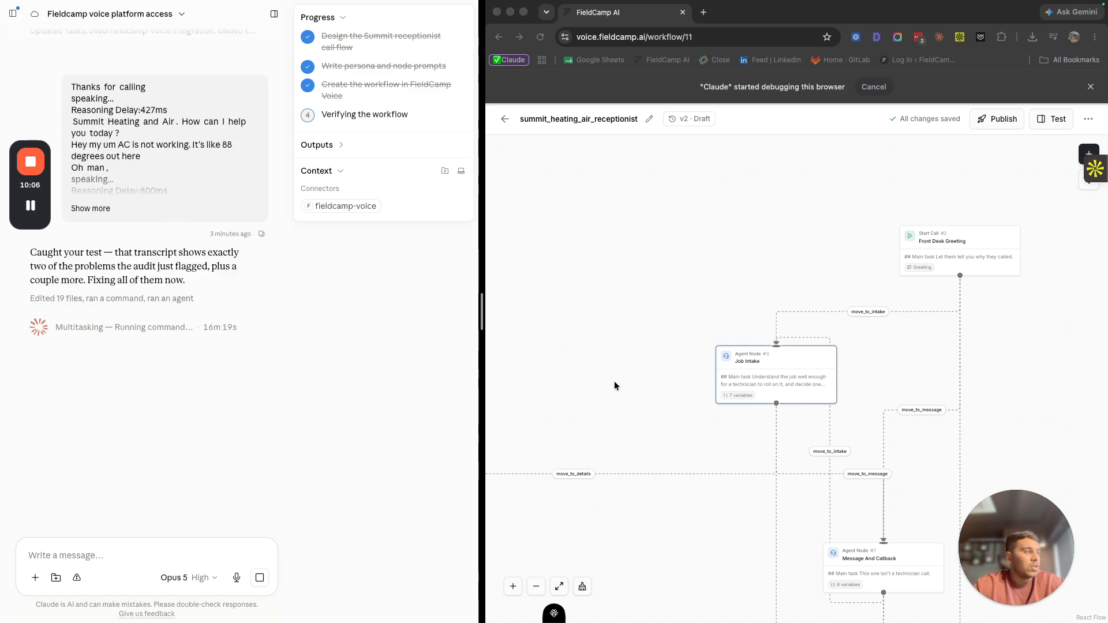
- In the FieldCamp AI workflow, examine the transitions linking Job Intake, Message And Callback and Caller Details And Client Record
{"action": "left_click", "coordinate": [743, 289]}
{"action": "scroll", "coordinate": [744, 288], "scroll_direction": "down", "scroll_amount": 5}
{"action": "left_click_drag", "start_coordinate": [685, 317], "coordinate": [746, 252]}
{"action": "left_click", "coordinate": [718, 296]}
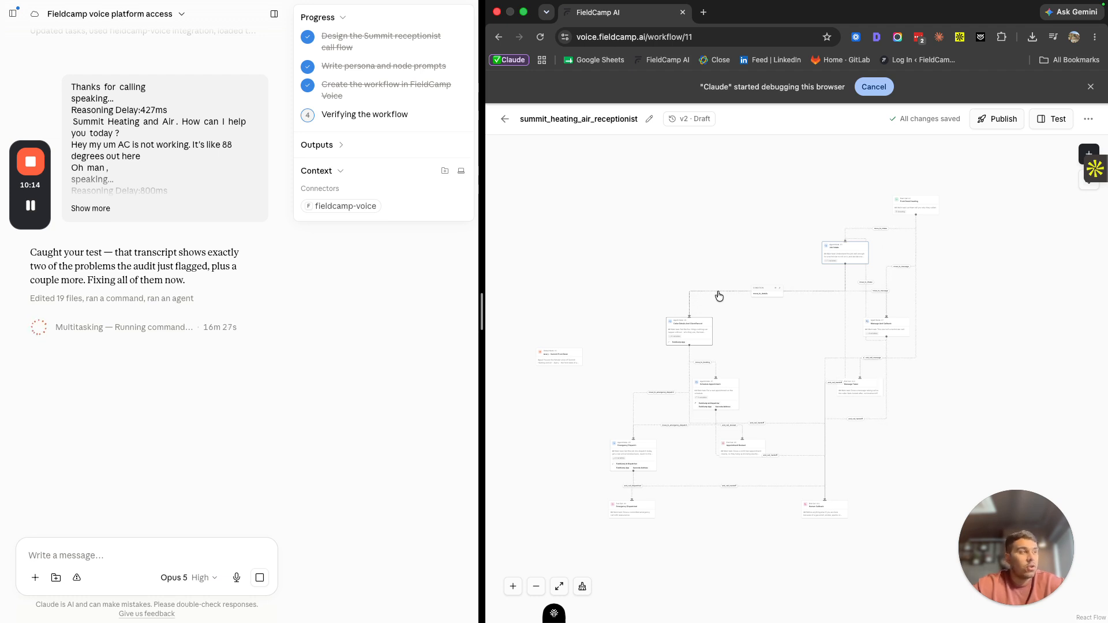
{"action": "scroll", "coordinate": [869, 288], "scroll_direction": "up", "scroll_amount": 5}
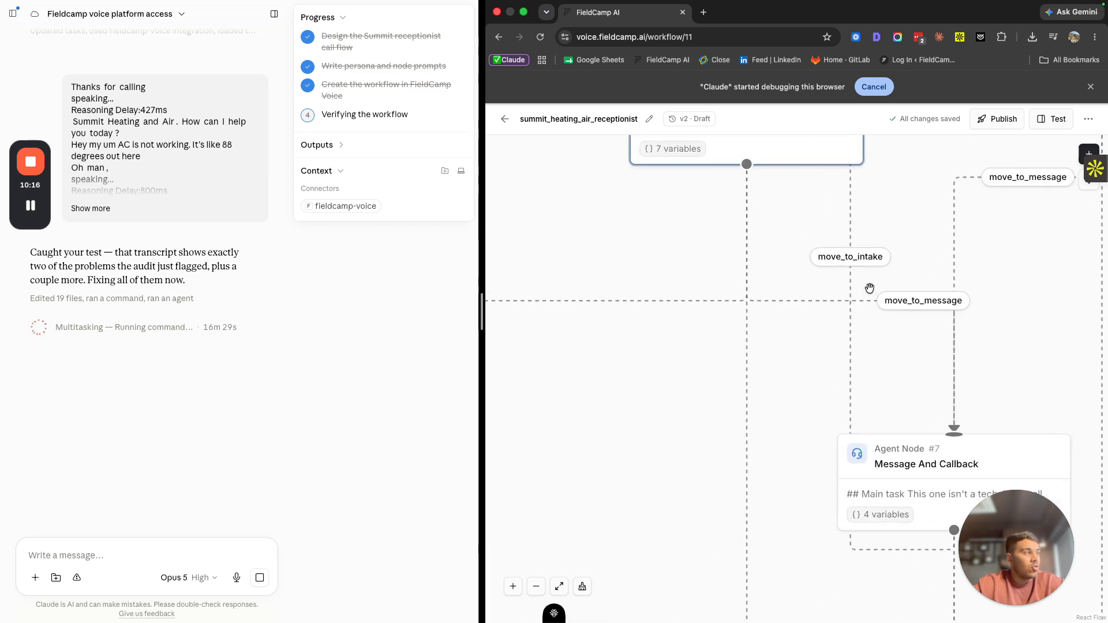
{"action": "scroll", "coordinate": [870, 288], "scroll_direction": "up", "scroll_amount": 5}
{"action": "scroll", "coordinate": [869, 288], "scroll_direction": "down", "scroll_amount": 5}
- Examine the booking and emergency dispatch branches leaving Caller Details And Client Record, and how they fit the full call flow
{"action": "left_click_drag", "start_coordinate": [729, 372], "coordinate": [941, 250]}
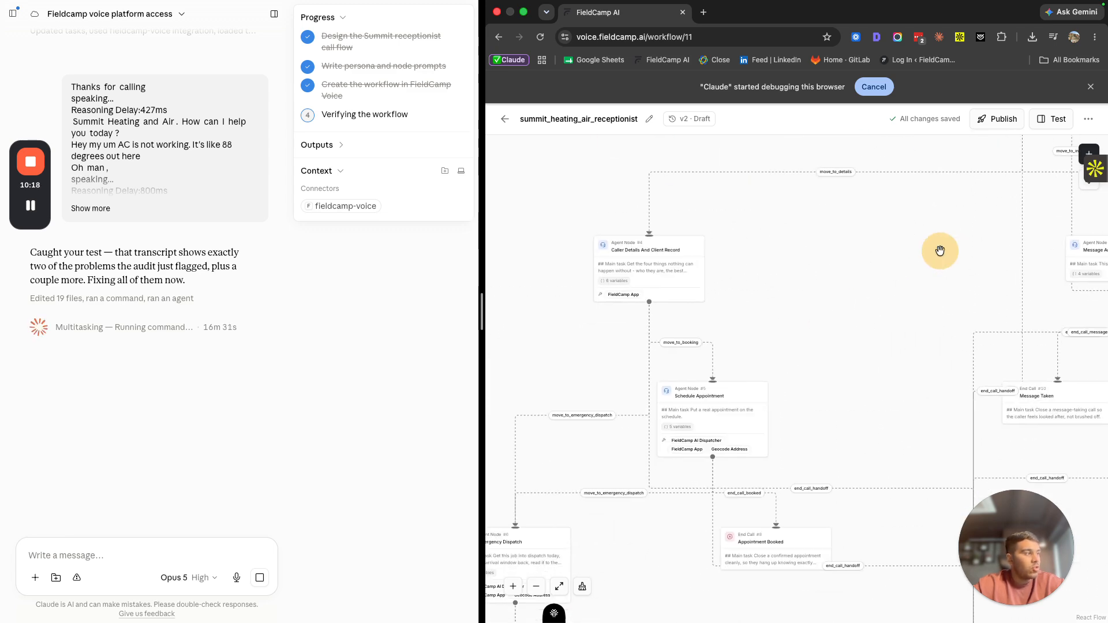
{"action": "scroll", "coordinate": [664, 353], "scroll_direction": "up", "scroll_amount": 6}
{"action": "scroll", "coordinate": [664, 353], "scroll_direction": "down", "scroll_amount": 2}
{"action": "scroll", "coordinate": [592, 266], "scroll_direction": "down", "scroll_amount": 3}
{"action": "left_click_drag", "start_coordinate": [576, 393], "coordinate": [554, 369]}
{"action": "scroll", "coordinate": [591, 266], "scroll_direction": "down", "scroll_amount": 5}
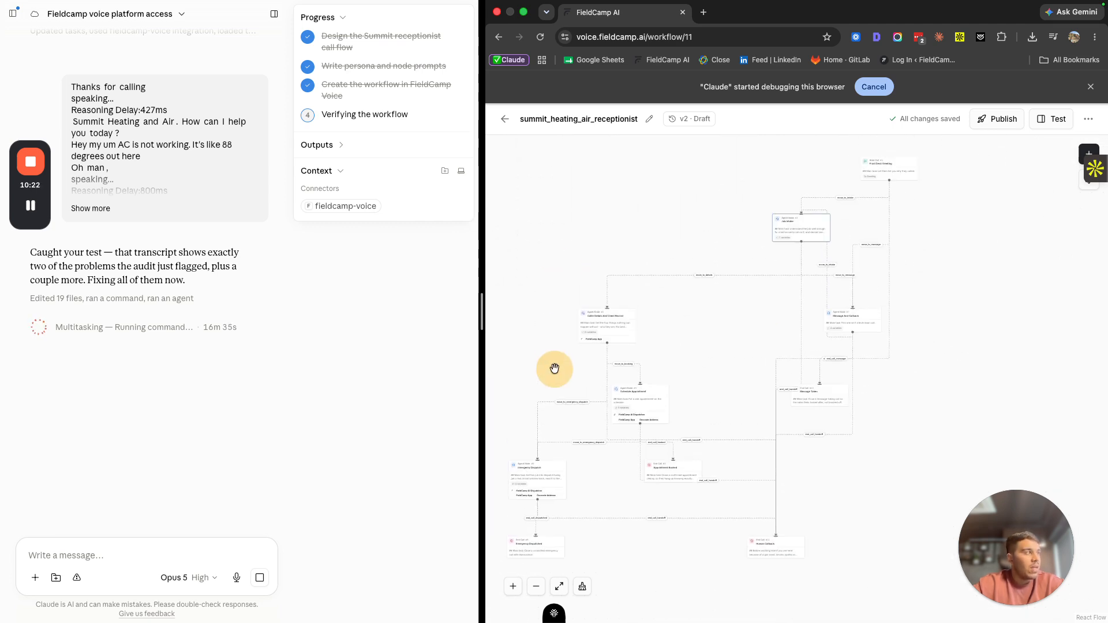